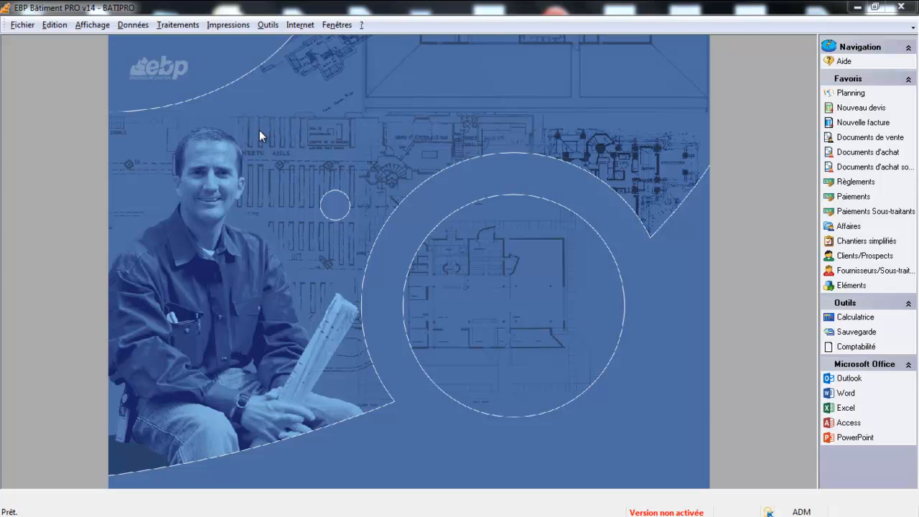
Create a new quote (Devis) in the sales documents and assign the existing client to it
left_click(172, 26)
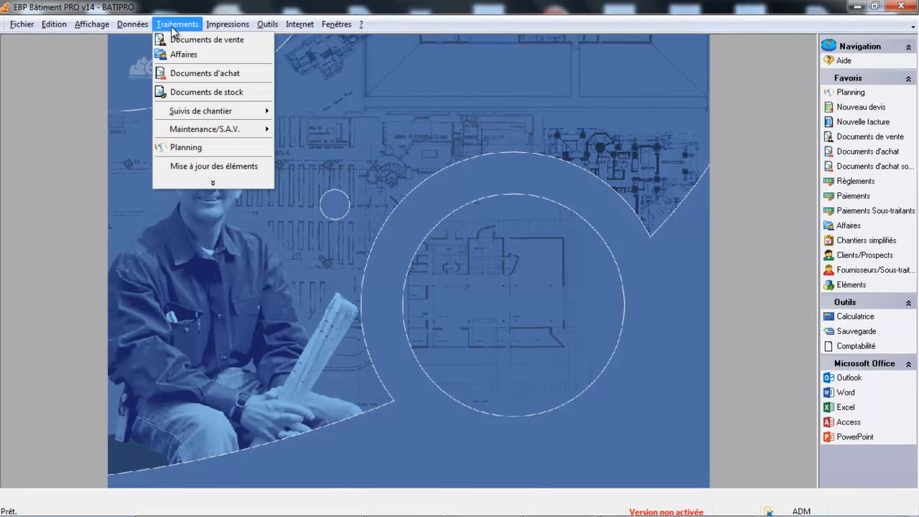
left_click(173, 43)
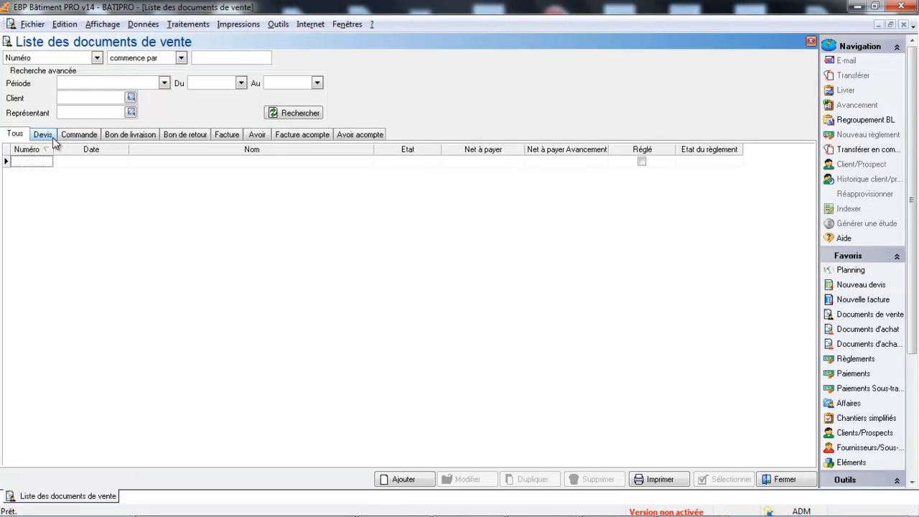
left_click(402, 480)
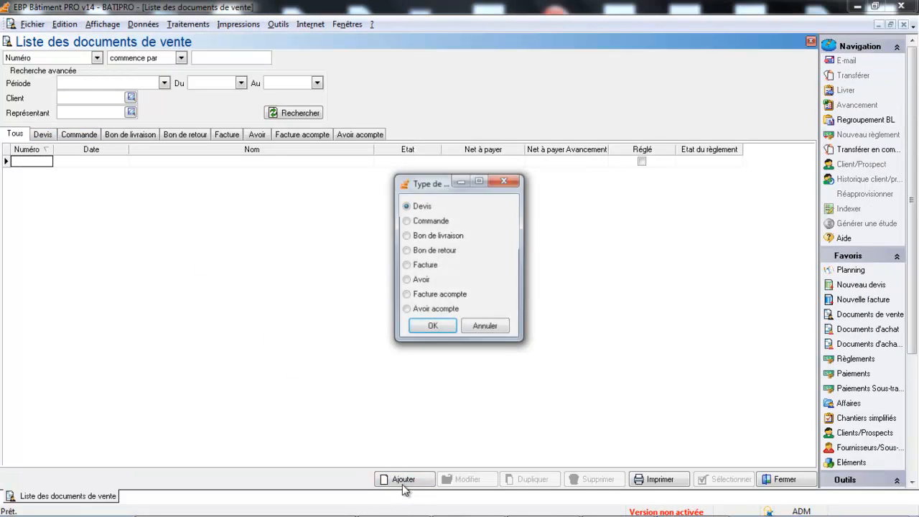
left_click(445, 330)
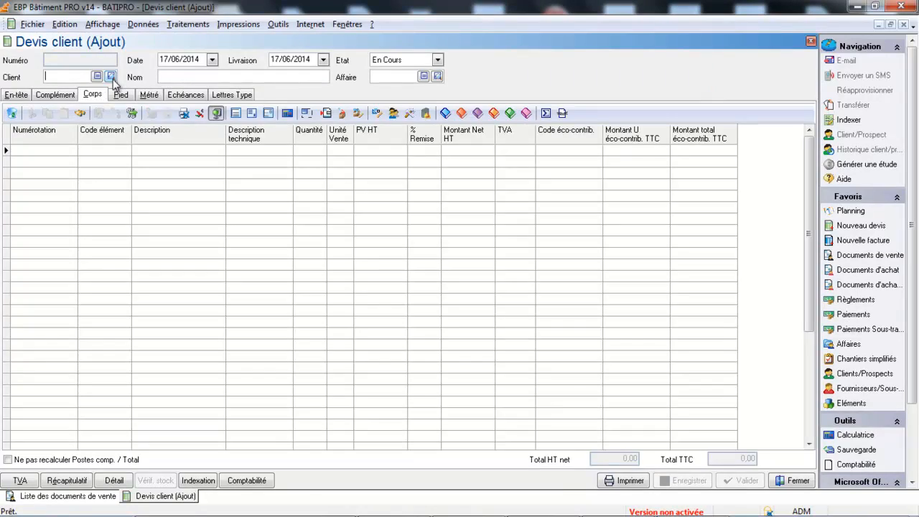
left_click(111, 76)
double_click(106, 102)
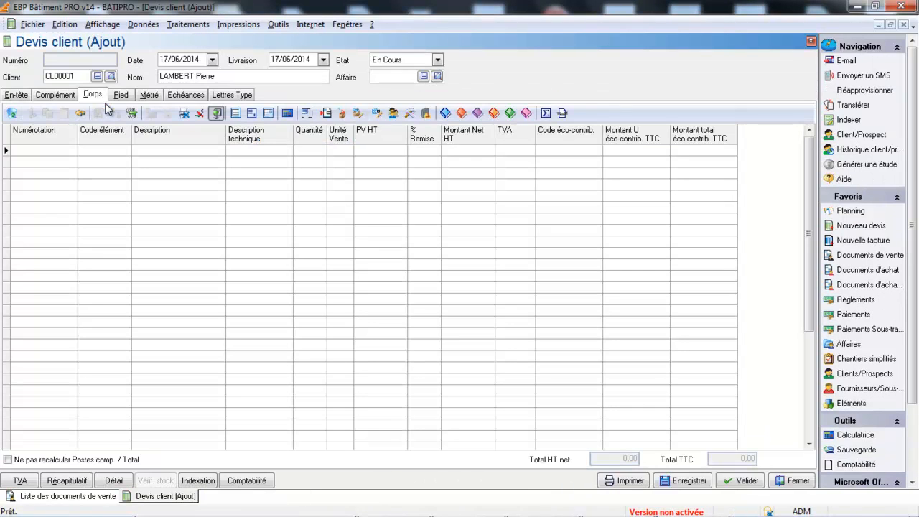
Add the labour item EL00003 "Main d'oeuvre peinture" as the quote's first line
left_click(90, 150)
left_click(125, 151)
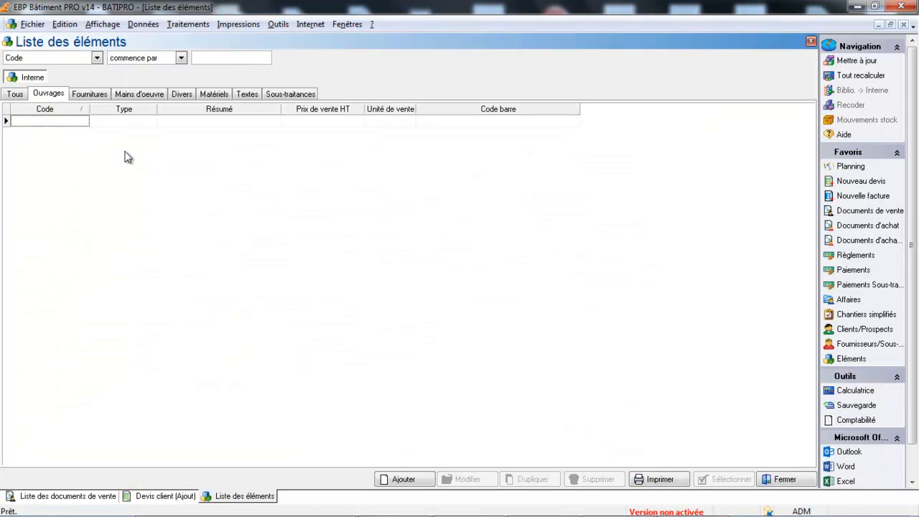
left_click(142, 94)
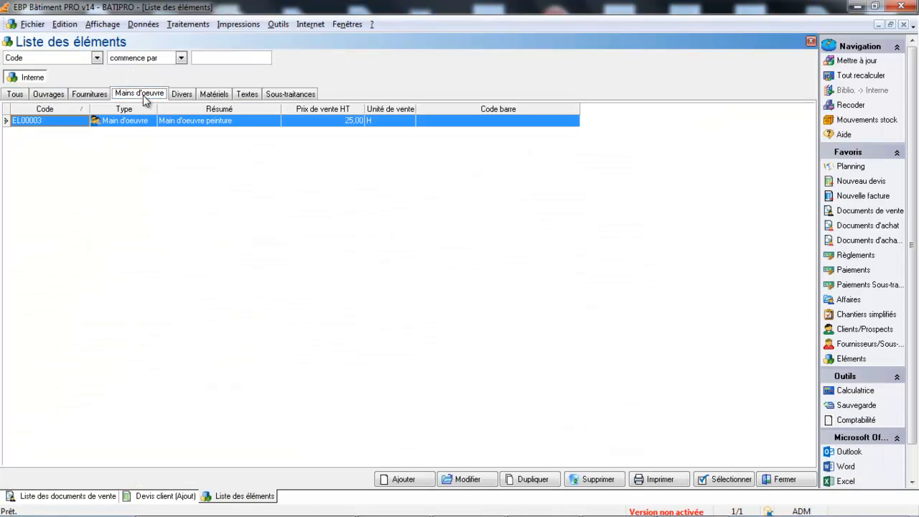
double_click(142, 122)
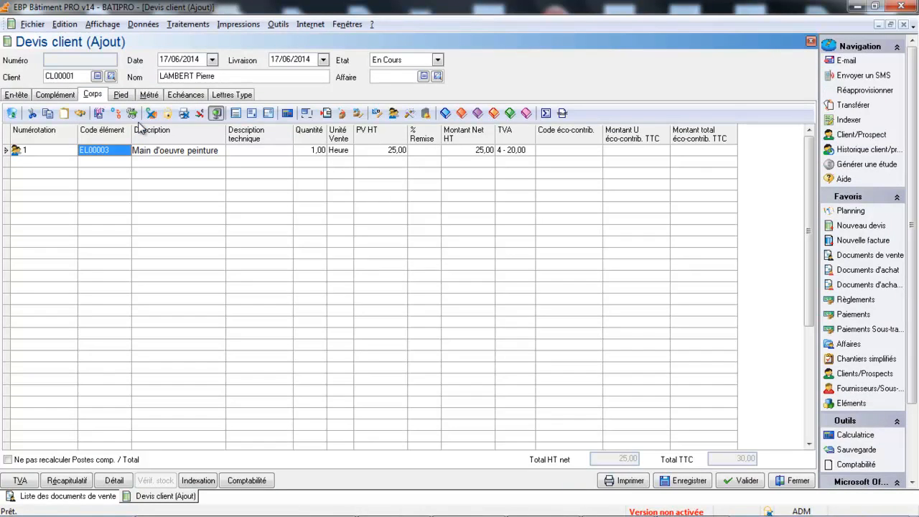
Set the quantity of the painting labour line to 7, then save and close the quote
key("Tab")
key("Tab")
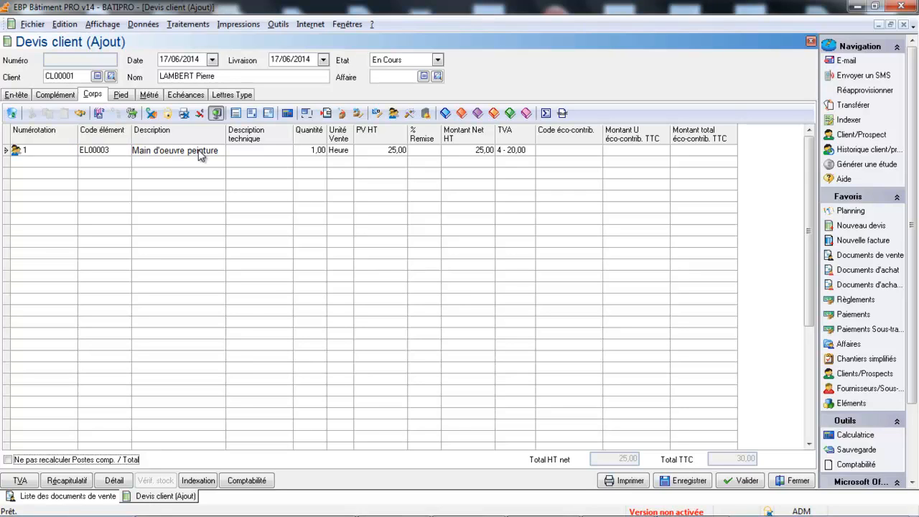
left_click(317, 150)
type("7")
key("Tab")
left_click(702, 487)
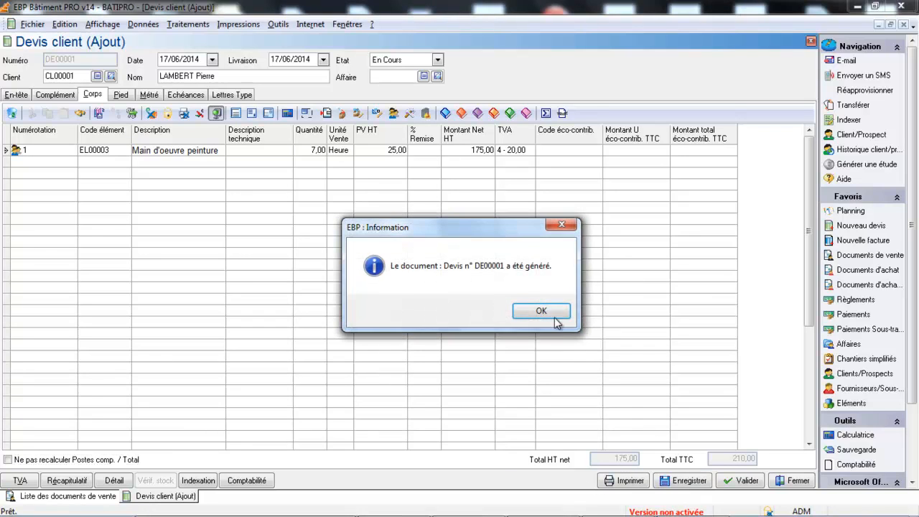
left_click(541, 312)
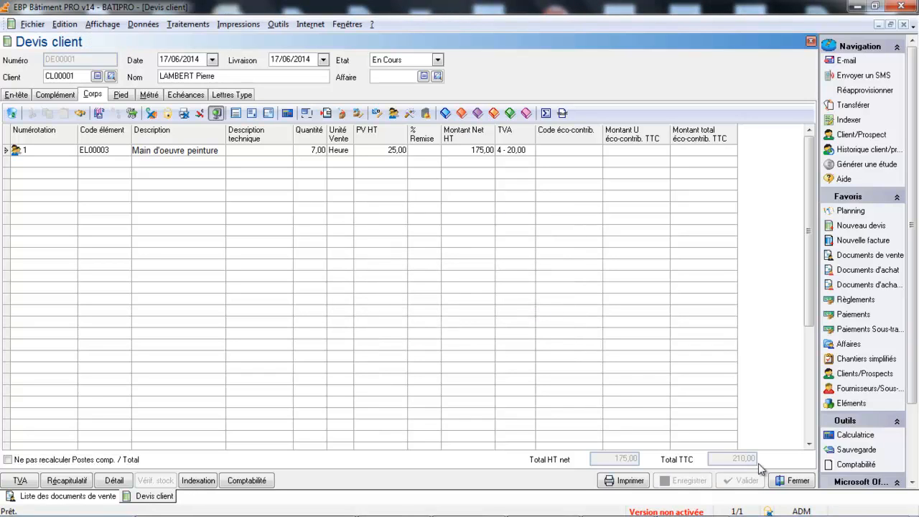
left_click(788, 481)
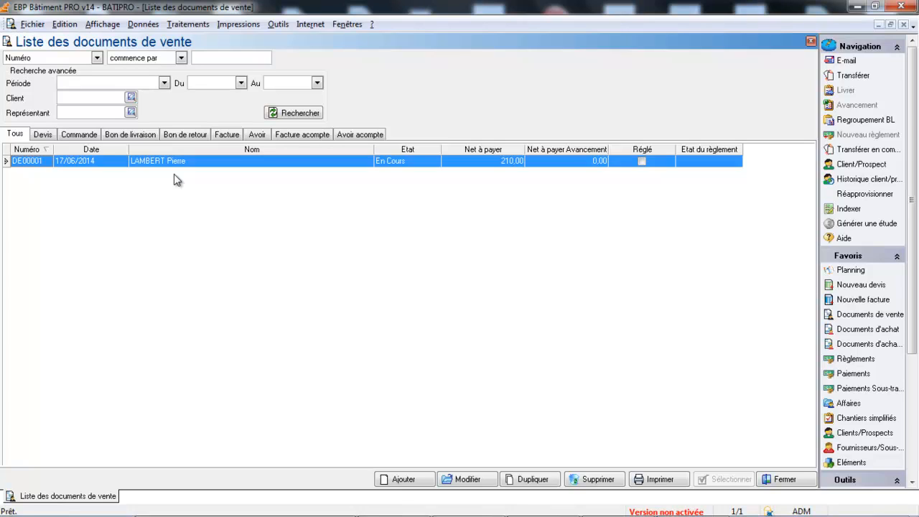
Create a new deposit invoice (Facture acompte) and assign the existing client to it
left_click(281, 134)
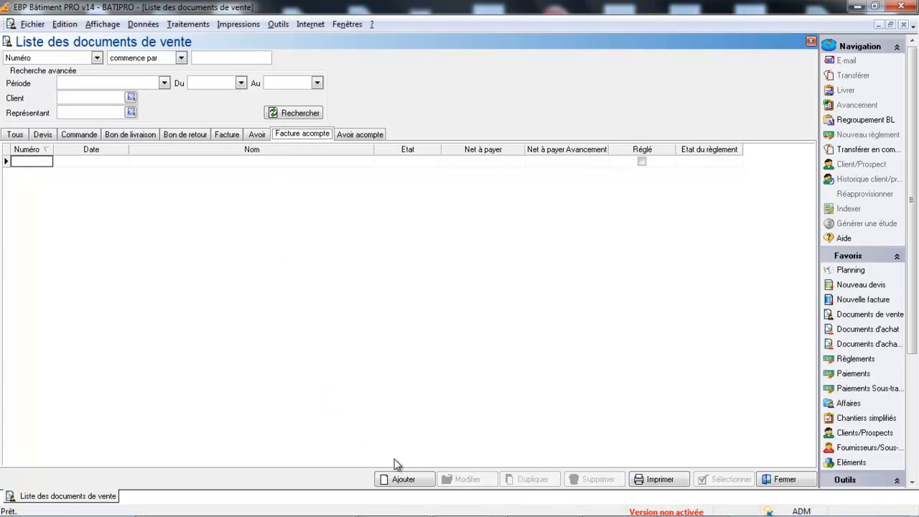
left_click(403, 480)
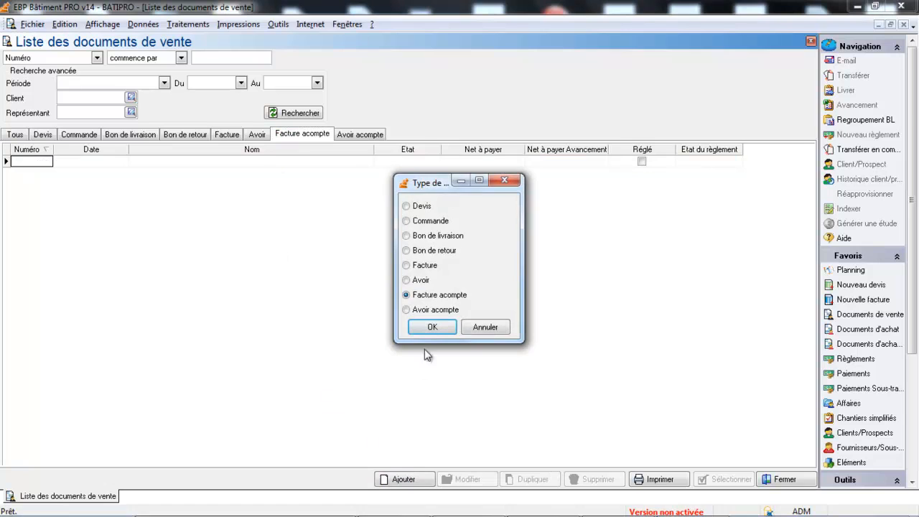
left_click(434, 332)
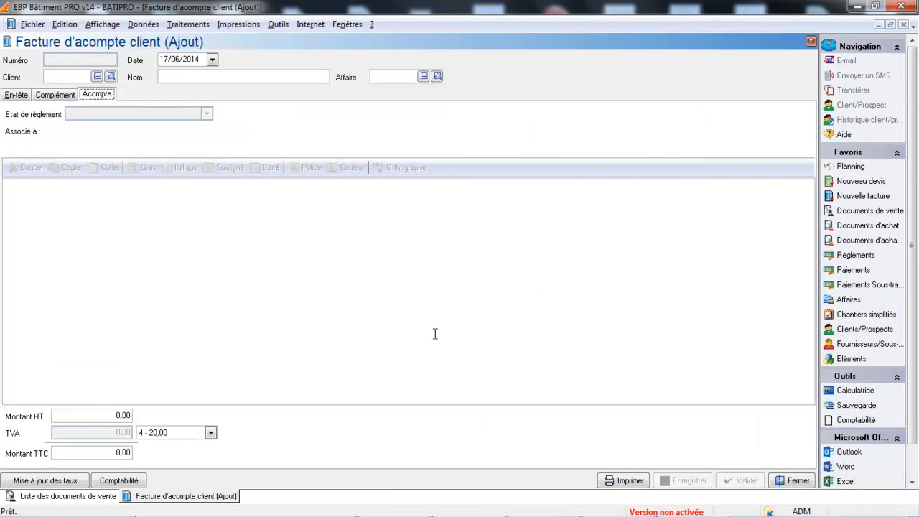
left_click(110, 76)
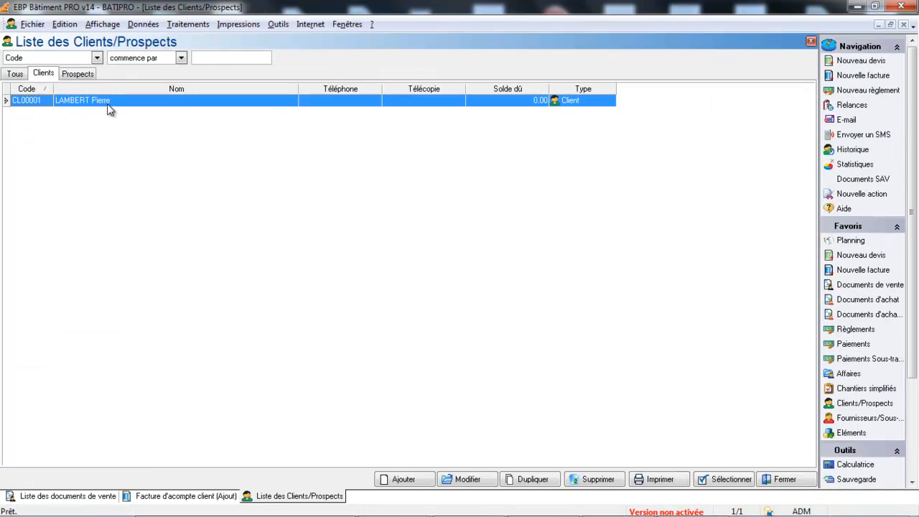
double_click(109, 104)
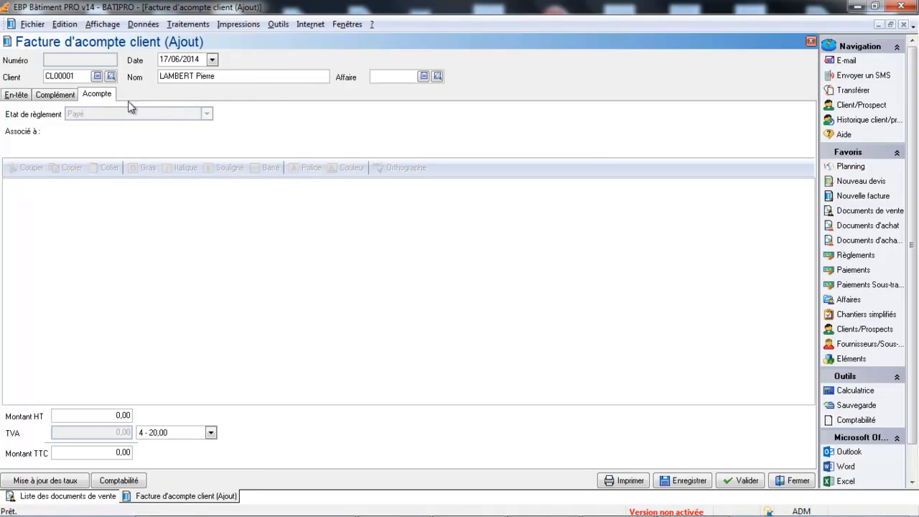
Enter "Acompte reçu de 30%" as the description text of the deposit invoice
left_click(33, 207)
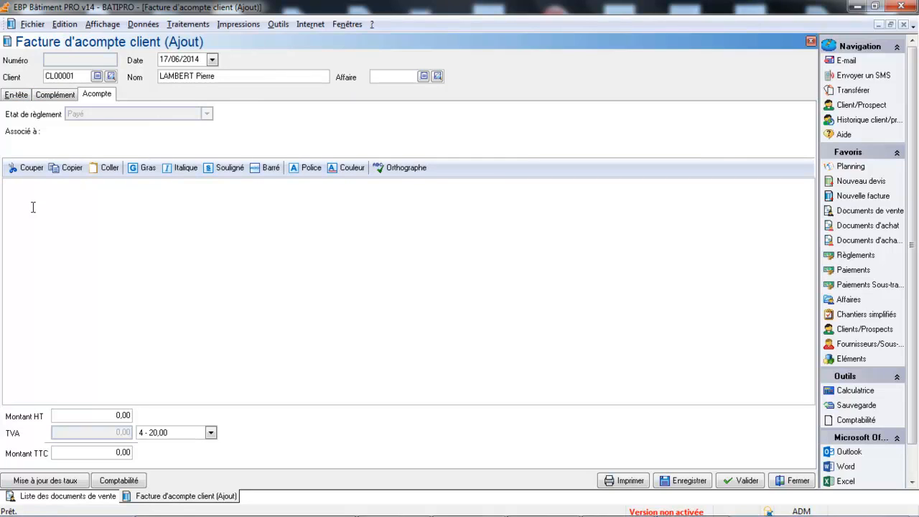
type("Acompte reçu de 30%")
key("Tab")
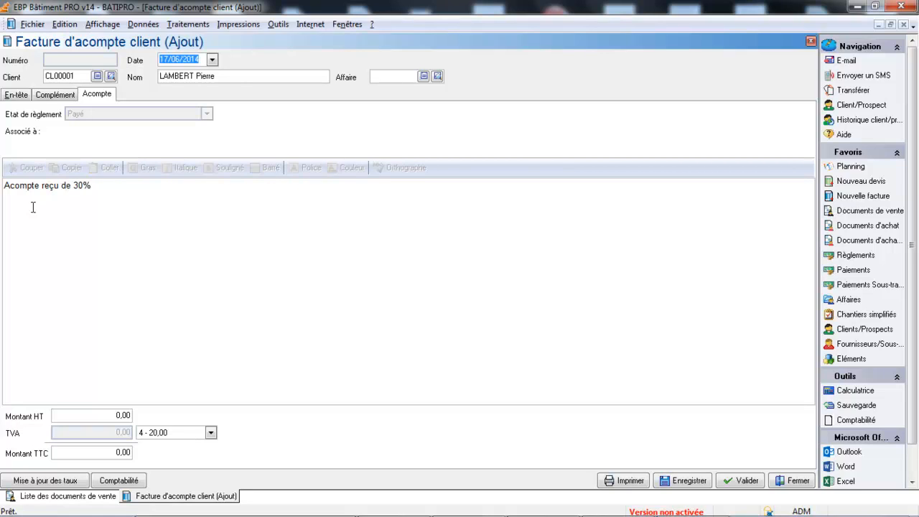
Set the deposit invoice's Montant HT to 50 and save the invoice
left_click(69, 418)
type("50")
key("Tab")
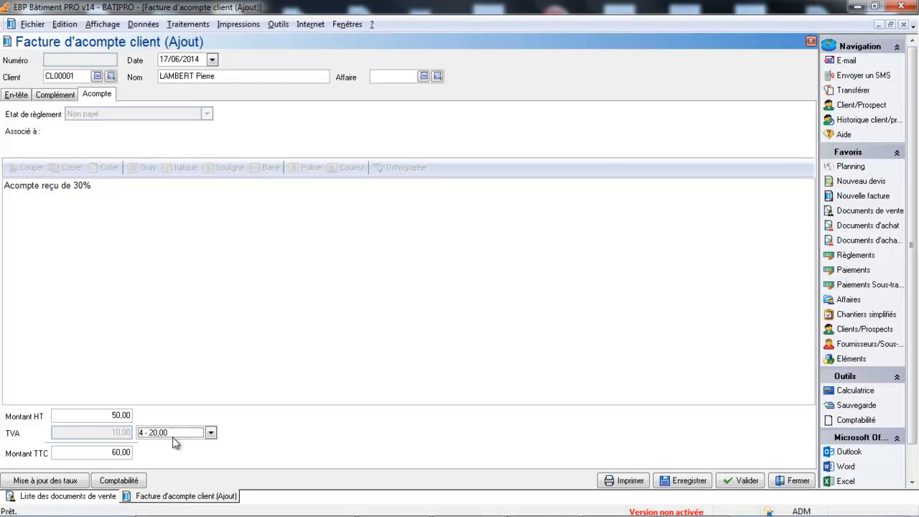
left_click(707, 487)
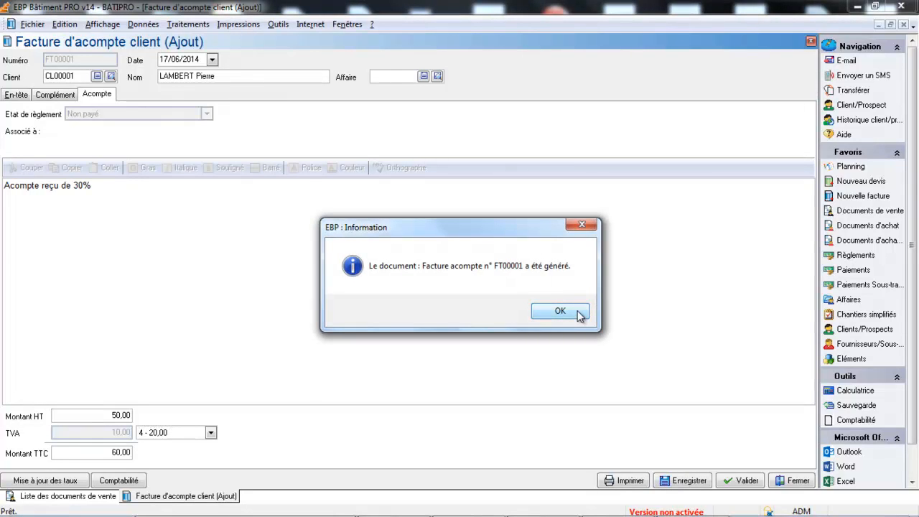
left_click(581, 313)
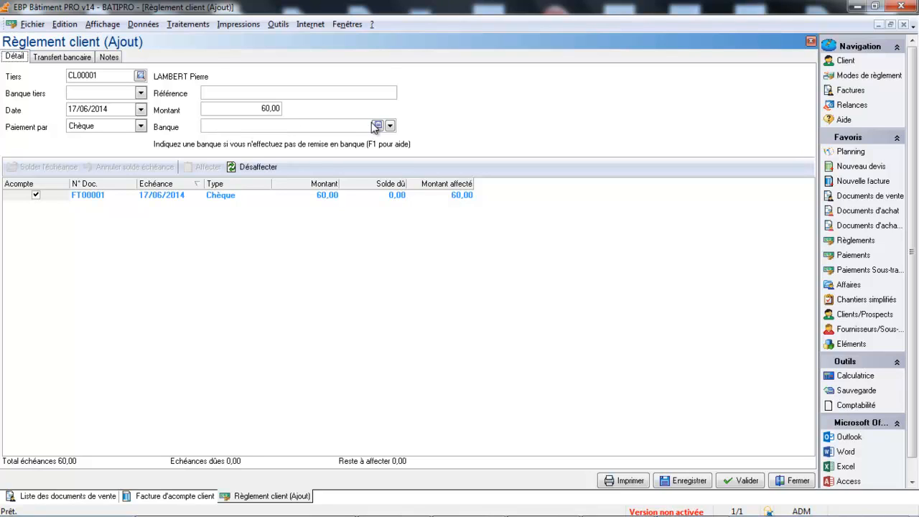
Add a new bank from the client payment, with code BP and label "Banque populaire"
left_click(390, 126)
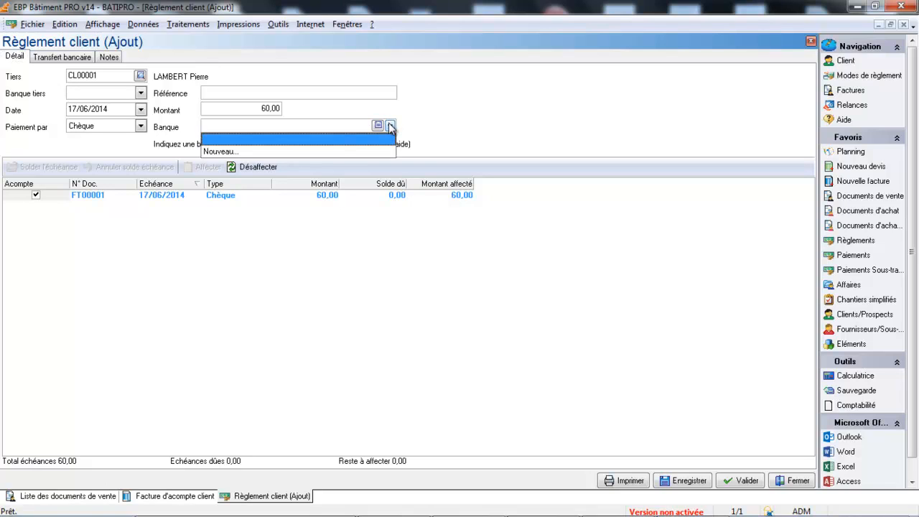
left_click(331, 152)
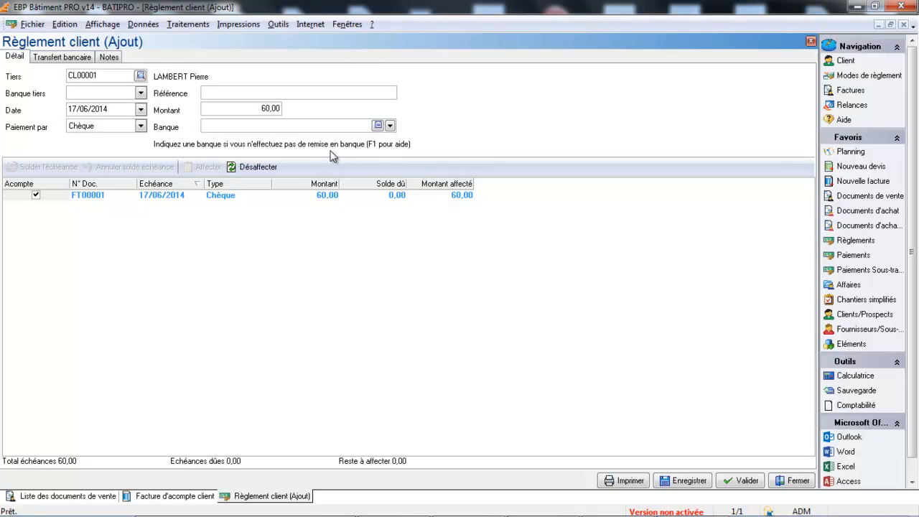
left_click(97, 62)
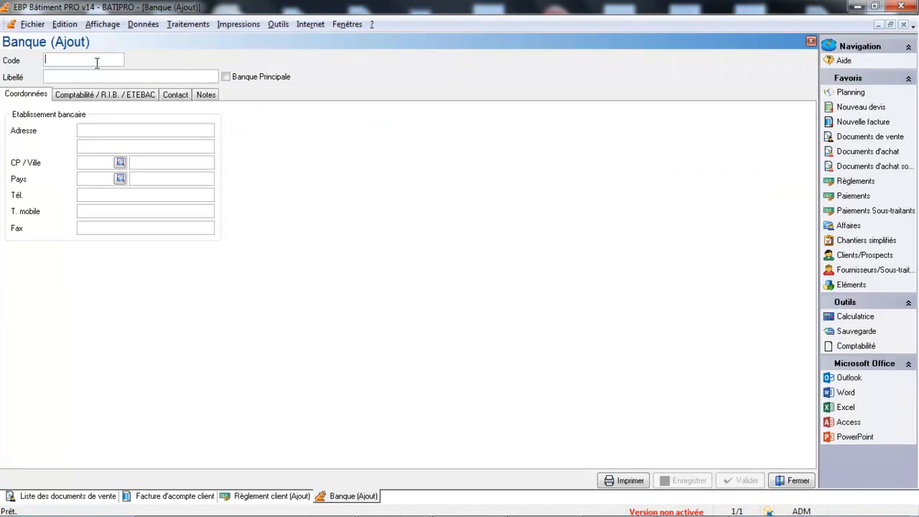
type("BP")
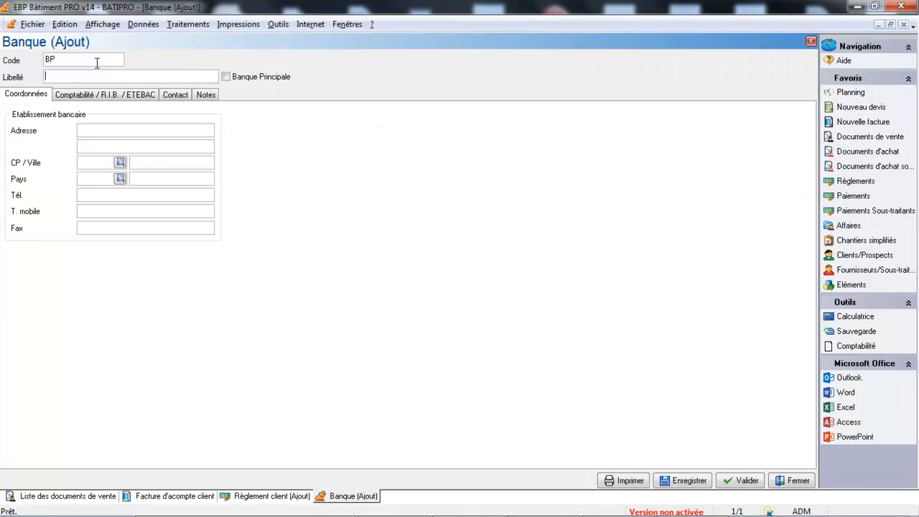
key("Tab")
type("Banque populaire")
key("Tab")
Set the new bank's accounting journal to bp and its ledger account to 512100, and save the bank
left_click(94, 95)
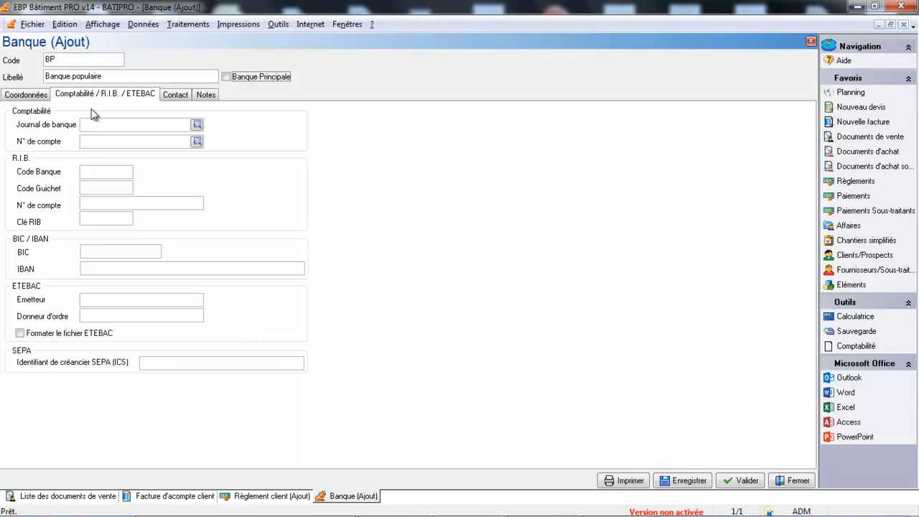
left_click(95, 123)
type("bp")
key("Tab")
type("512100")
key("Tab")
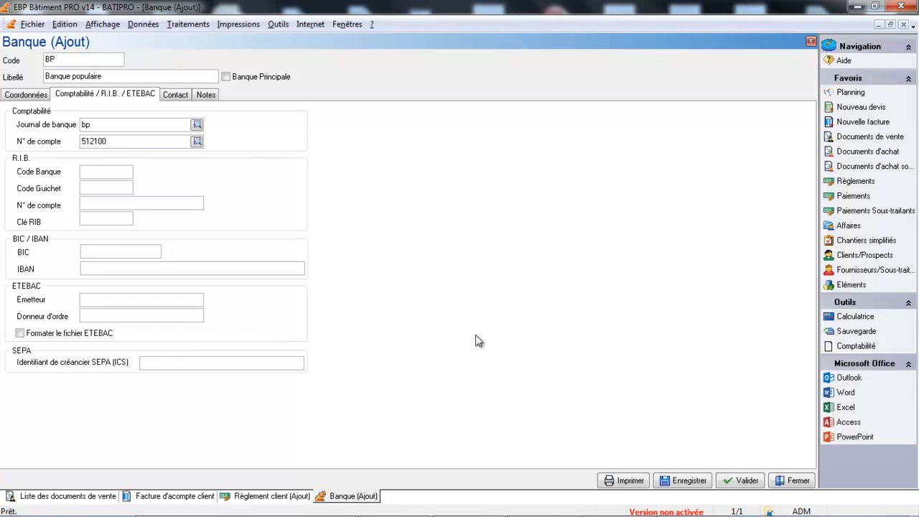
left_click(684, 483)
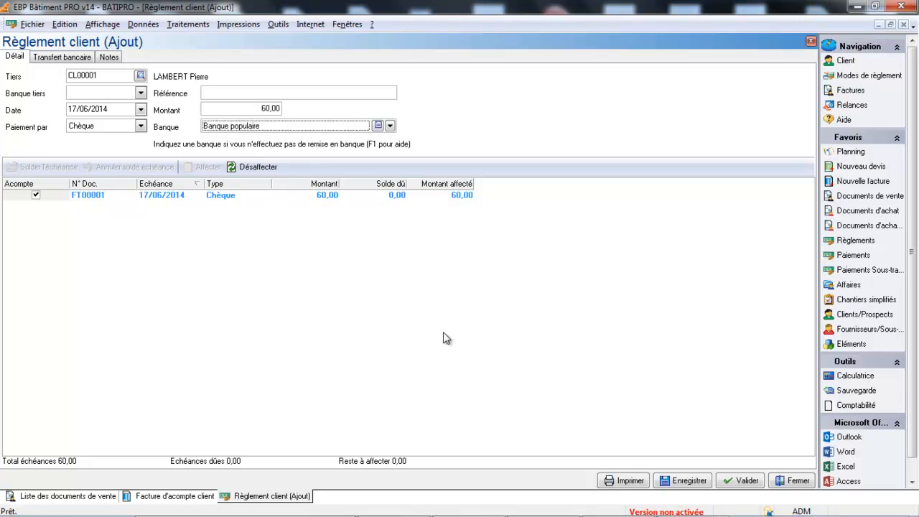
Save the client's cheque payment for the deposit and close it
left_click(683, 483)
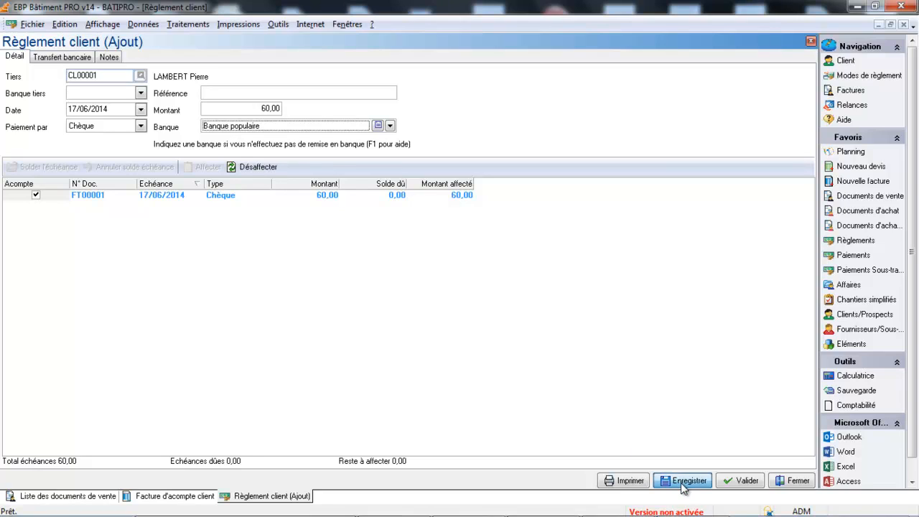
left_click(794, 483)
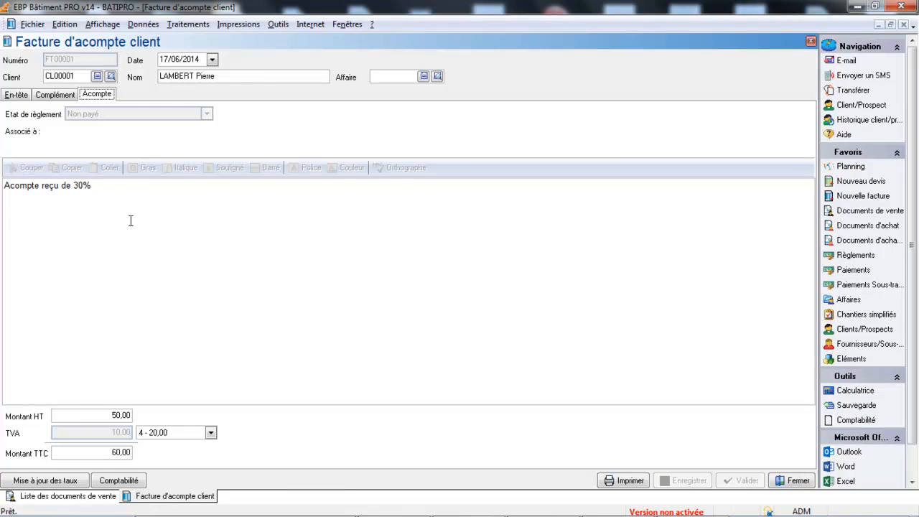
Open the print preview of the deposit invoice and examine its header, addresses and description lines at a larger size
left_click(623, 482)
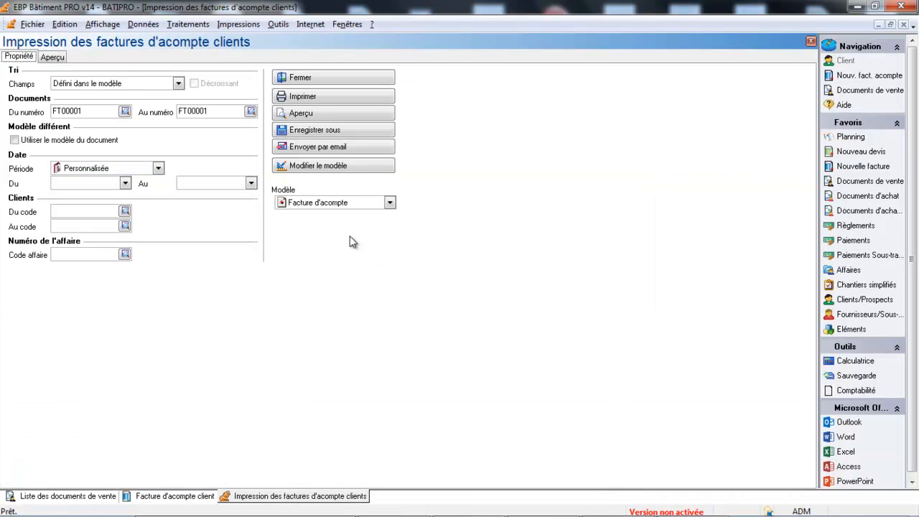
left_click(320, 115)
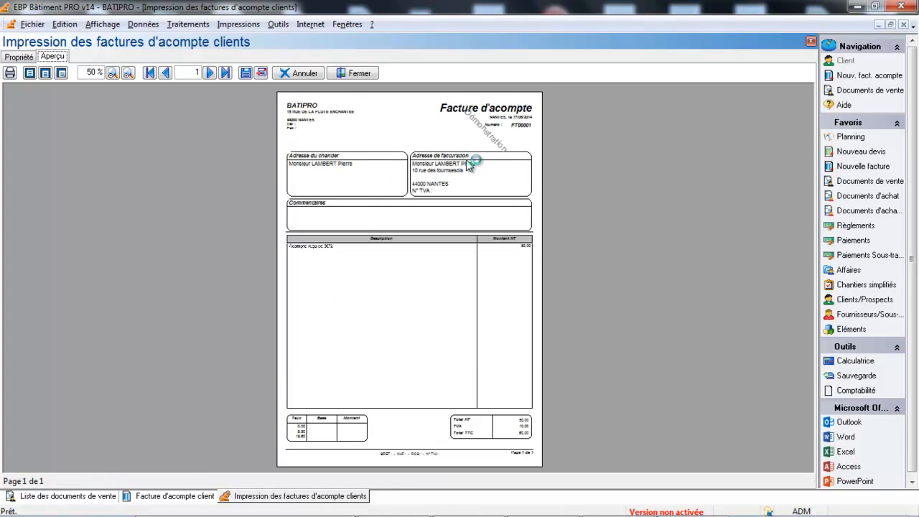
left_click(127, 73)
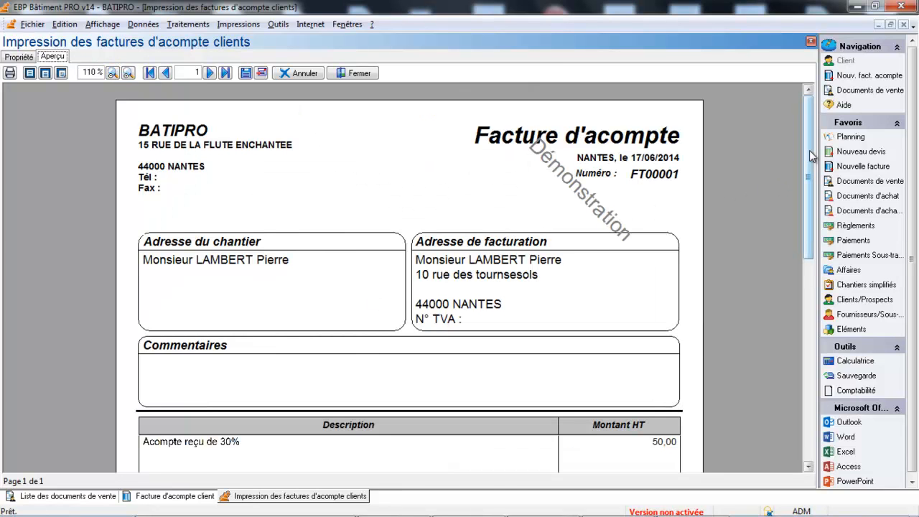
left_click_drag(806, 155, 807, 276)
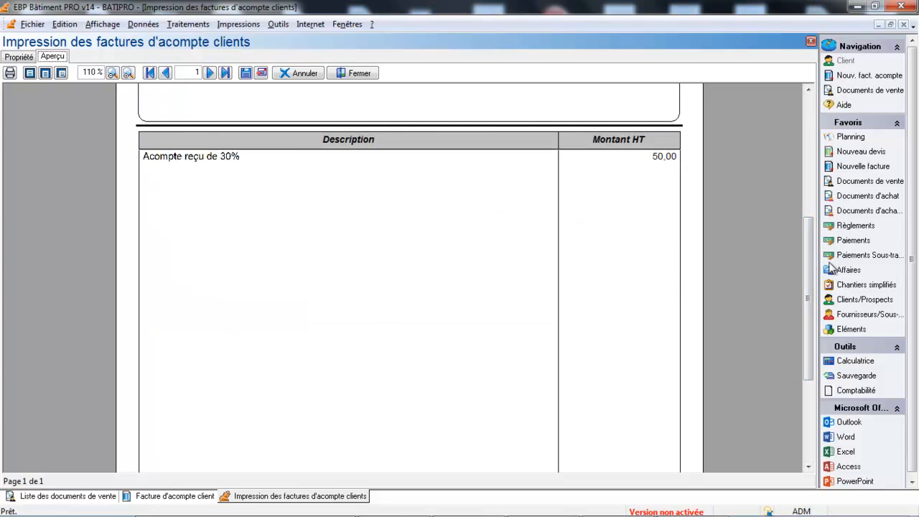
Examine the totals at the foot of the deposit invoice preview, then close the preview and the deposit invoice
left_click_drag(810, 253, 811, 335)
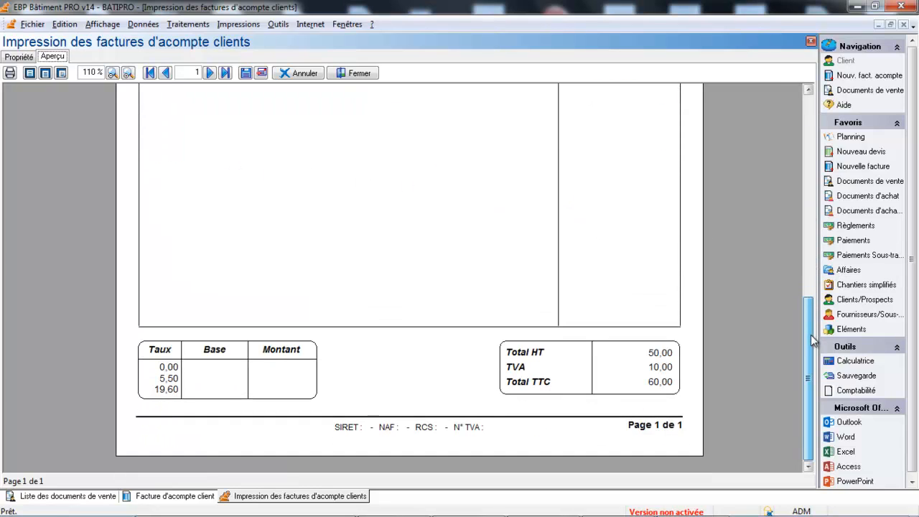
left_click(360, 73)
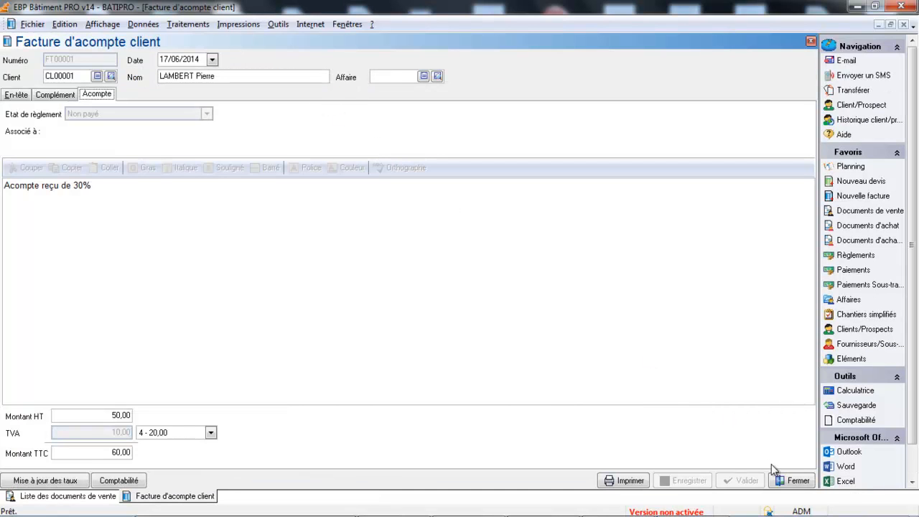
left_click(793, 480)
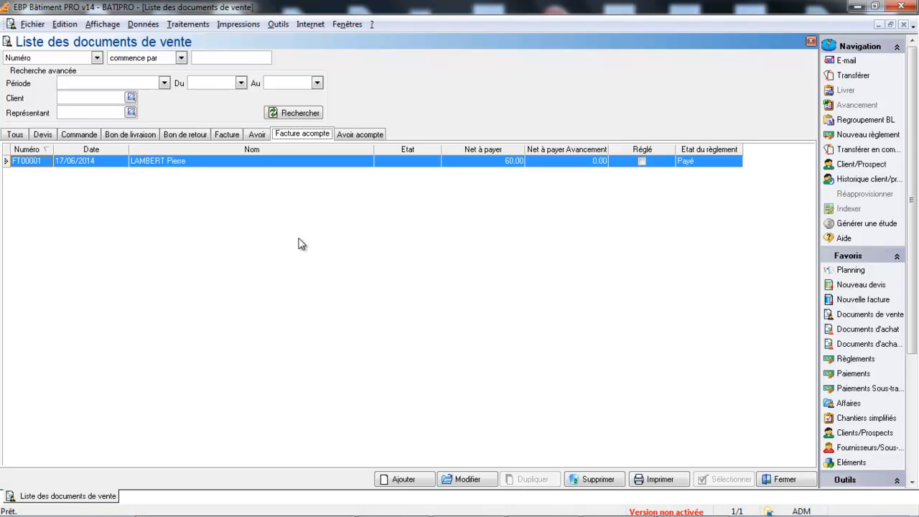
Transfer the client's quote into a document of type Facture and open the generated invoice
left_click(42, 136)
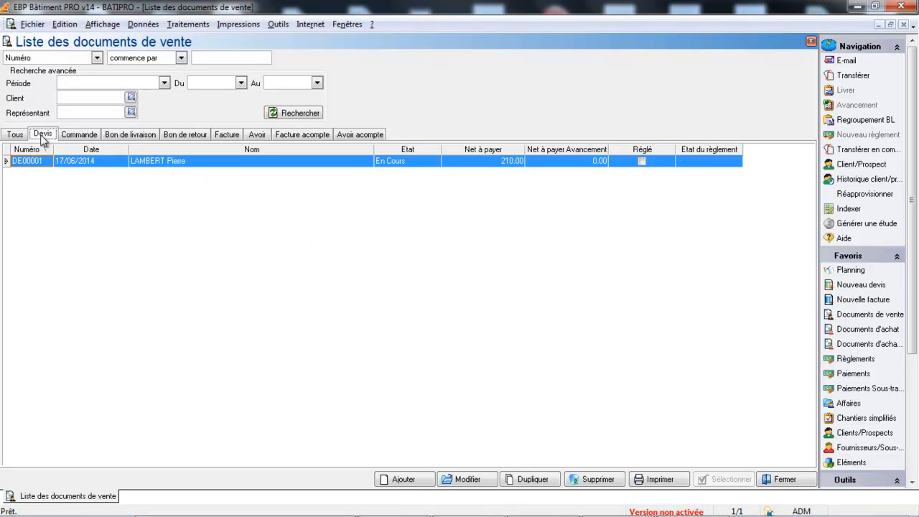
right_click(70, 166)
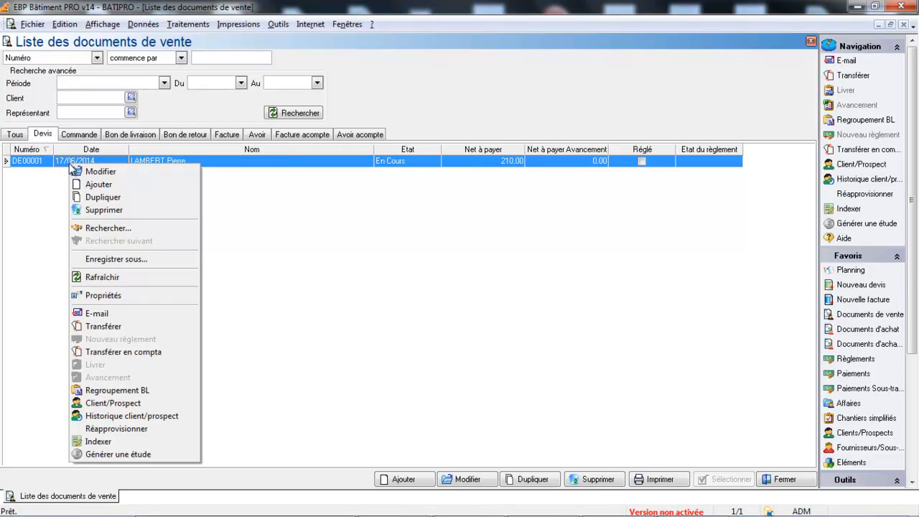
left_click(107, 327)
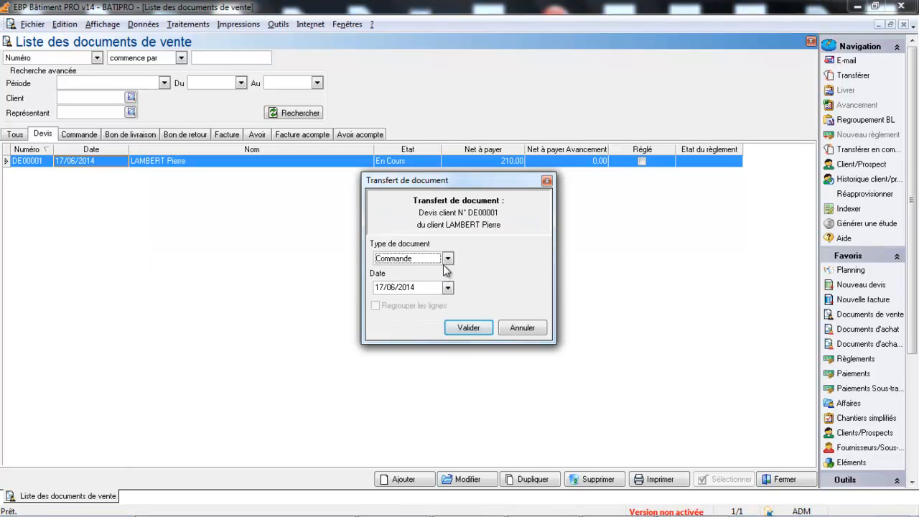
left_click(447, 260)
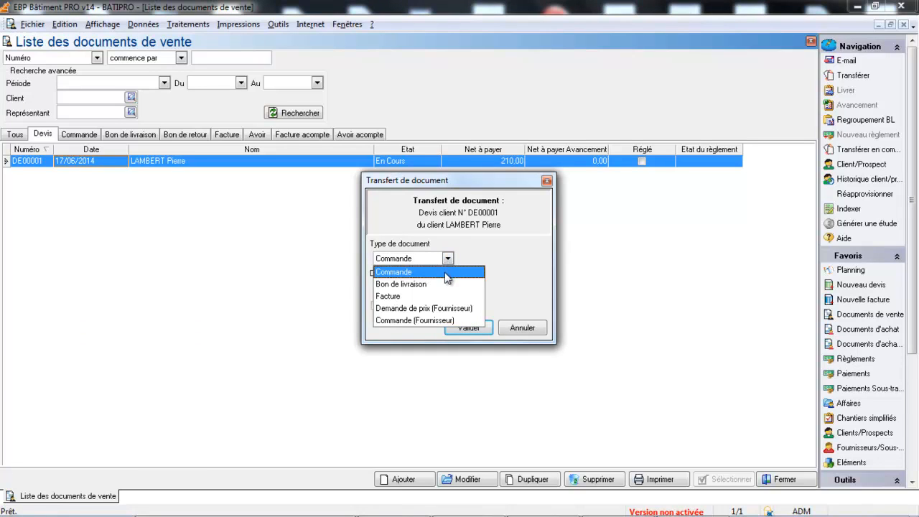
left_click(441, 298)
left_click(460, 328)
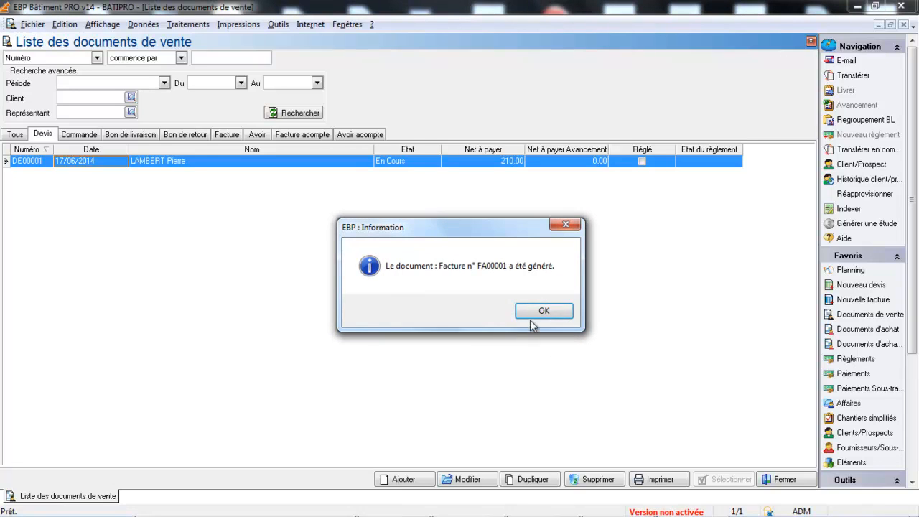
left_click(545, 309)
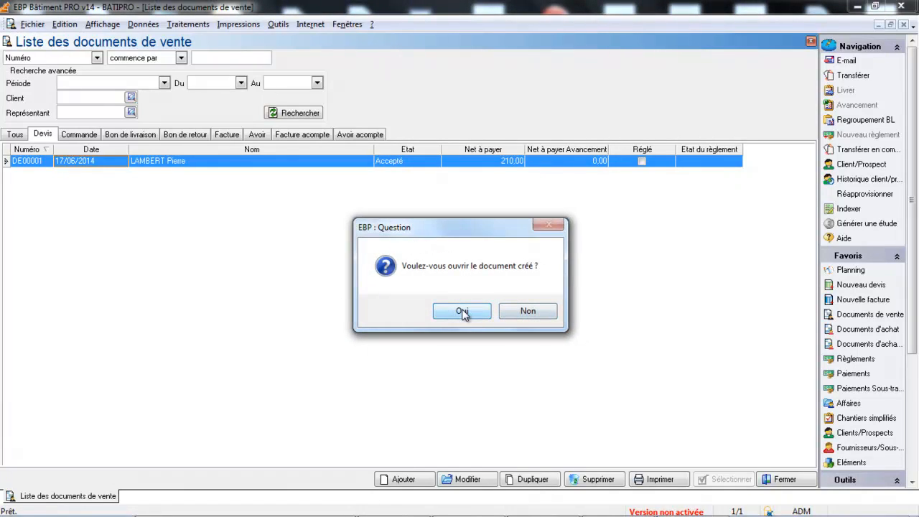
left_click(463, 311)
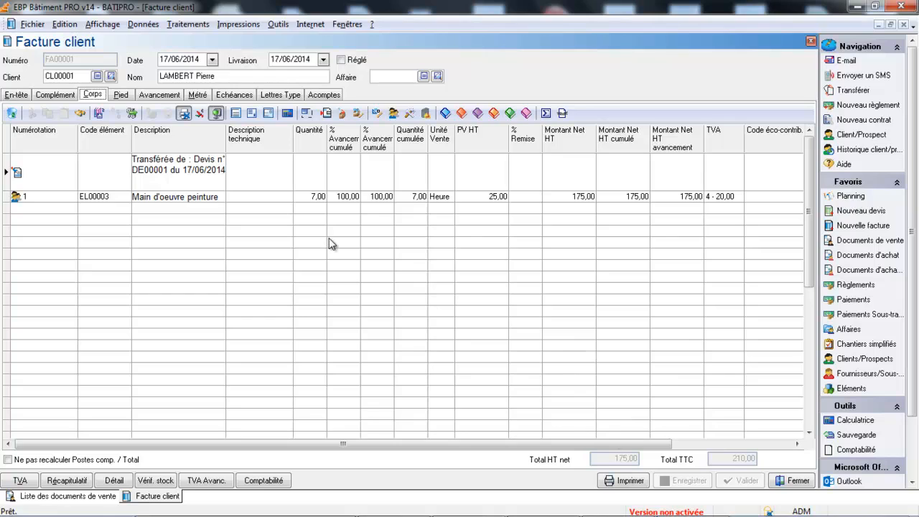
Assign the client's existing deposit invoice to the new invoice
left_click(325, 95)
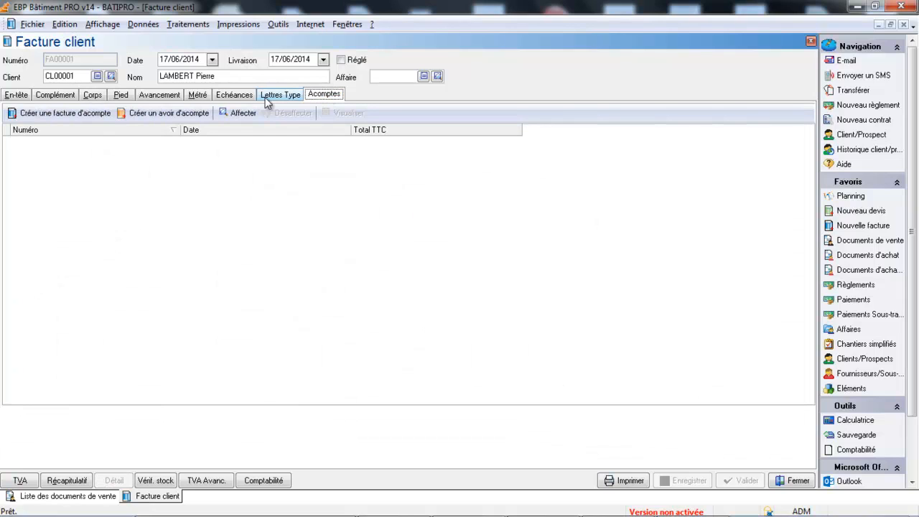
left_click(240, 113)
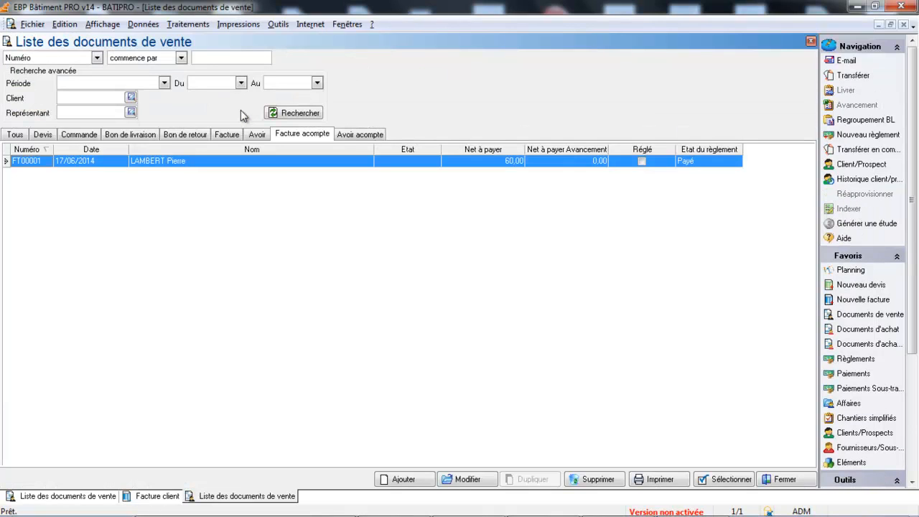
double_click(143, 162)
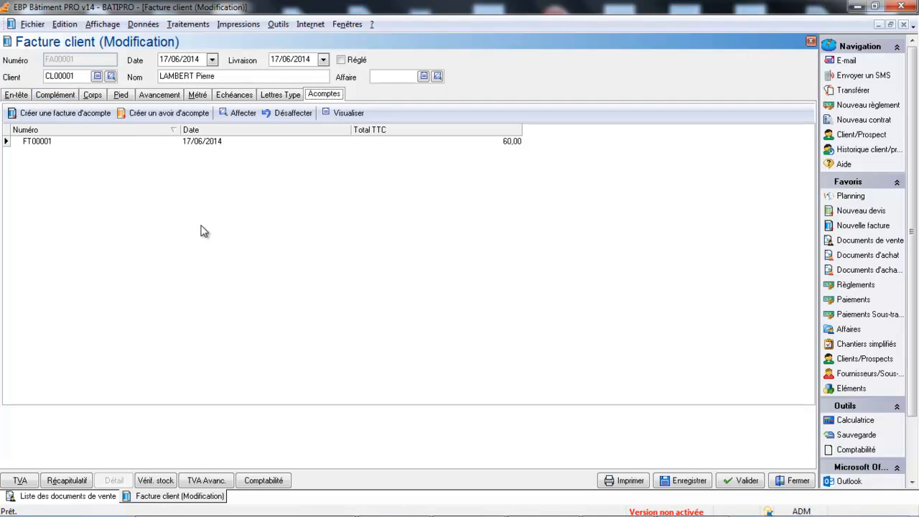
Check the invoice's additional details, header and footer totals with the deposit deducted, and save the invoice
left_click(43, 94)
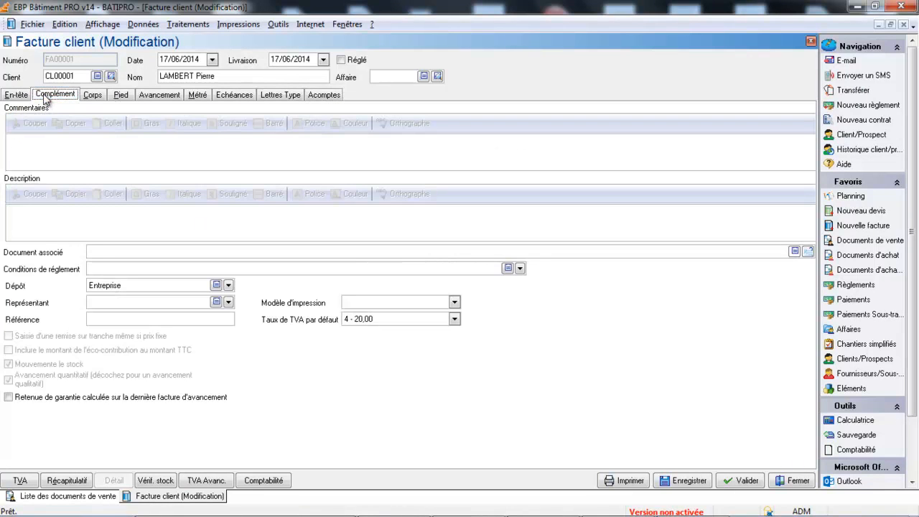
left_click(18, 95)
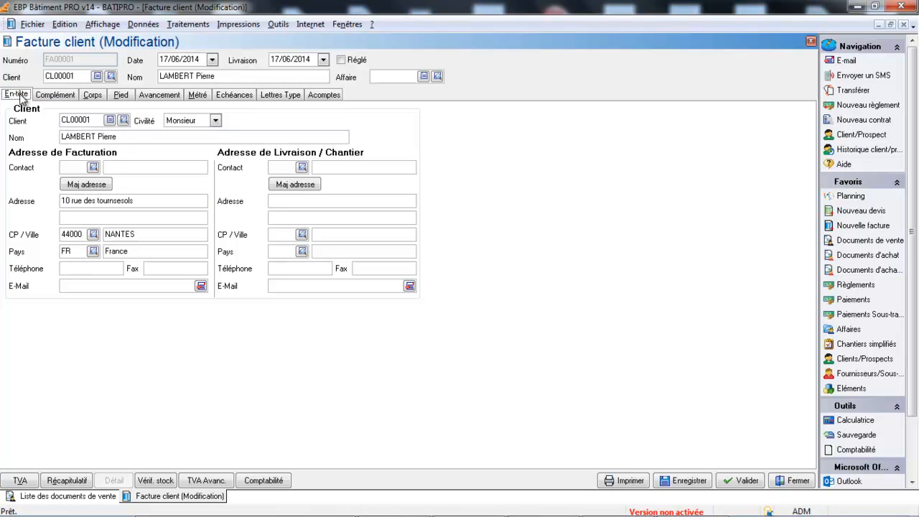
left_click(119, 98)
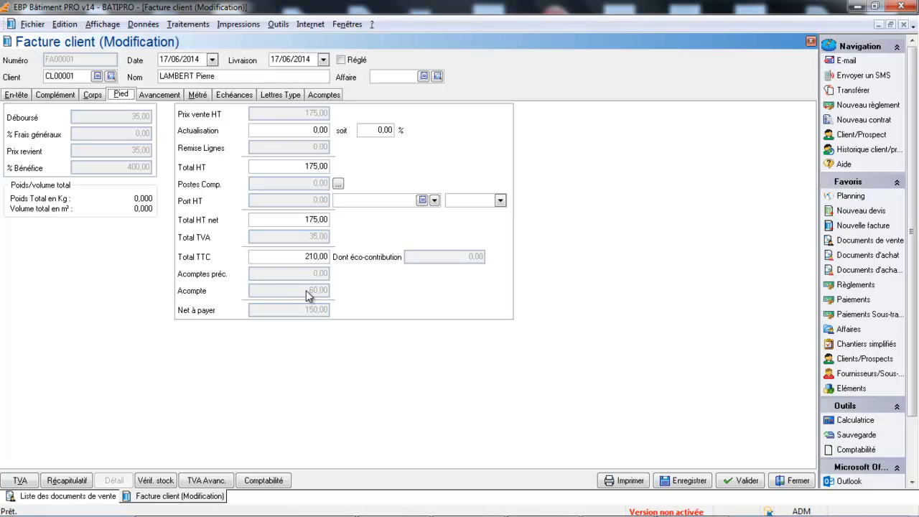
left_click(683, 482)
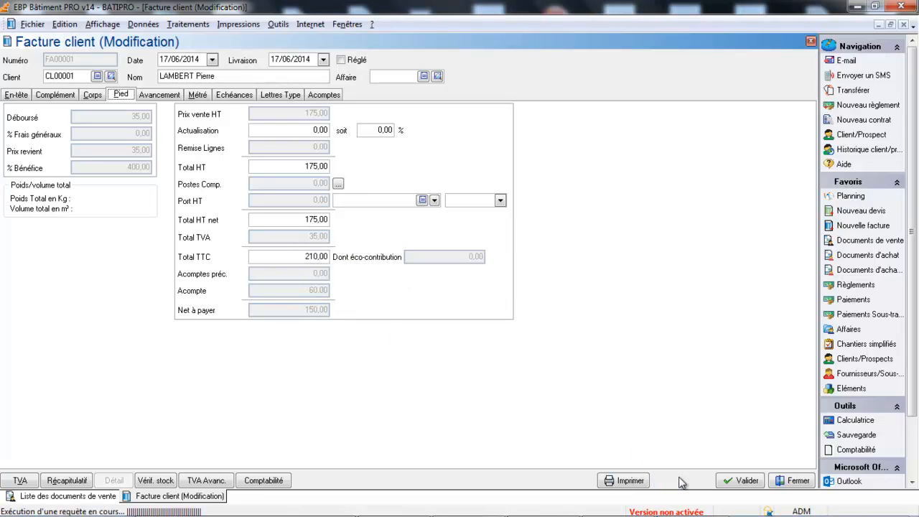
Preview the printed invoice with the Simple model and examine its lines, deposit summary and net amount due at a larger size
left_click(635, 482)
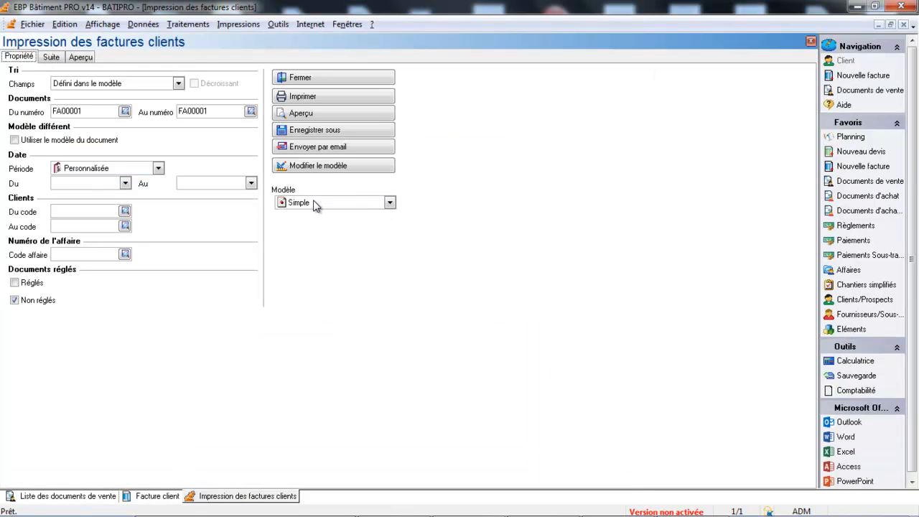
left_click(334, 112)
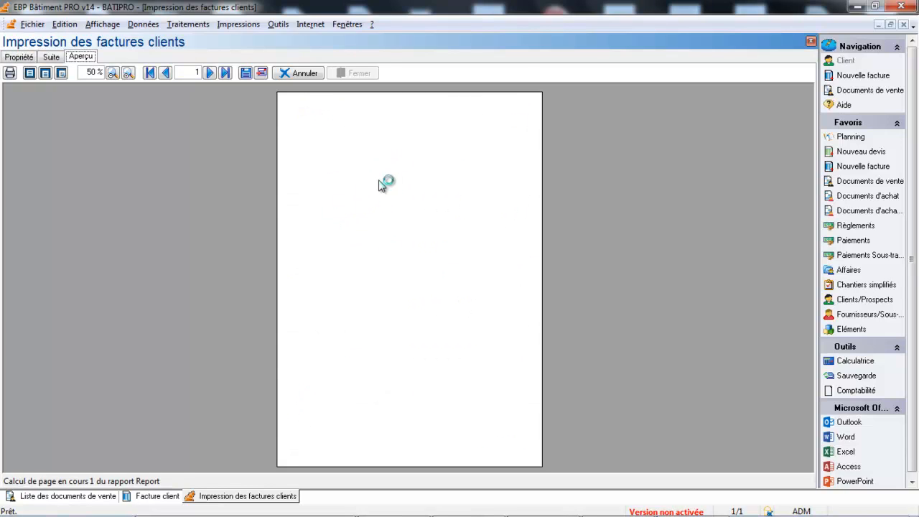
left_click(129, 73)
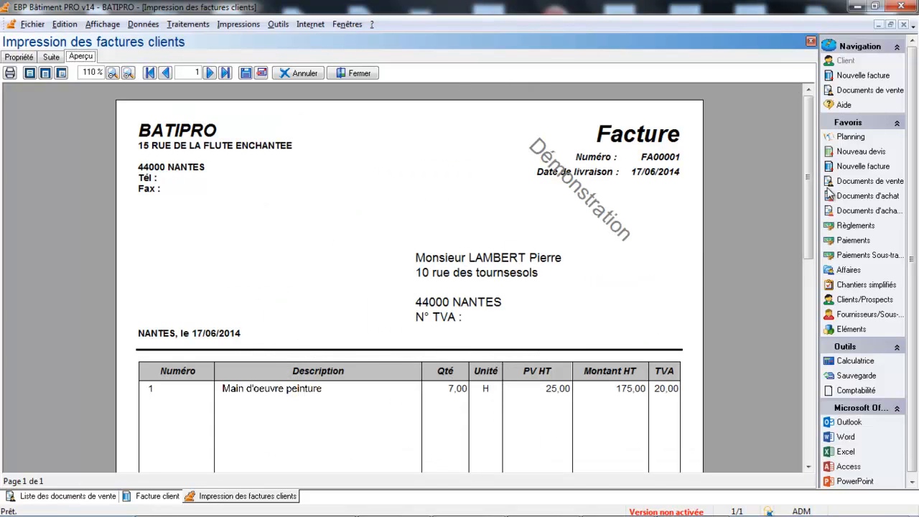
left_click_drag(810, 188, 810, 367)
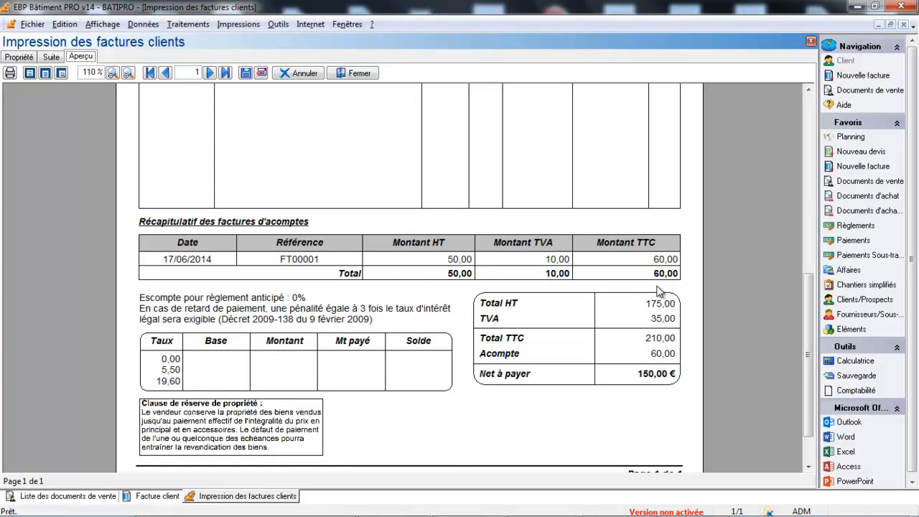
Close the invoice's print preview, the invoice itself and the list of sales documents
left_click(359, 72)
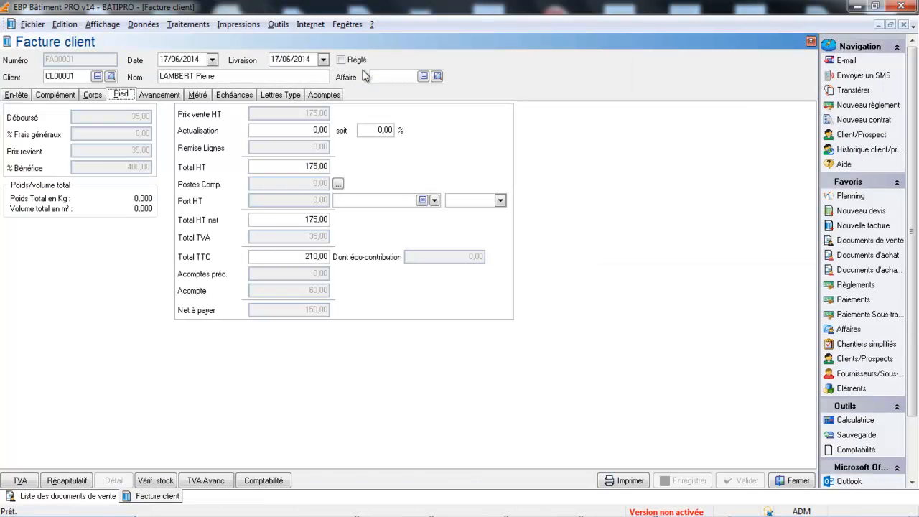
left_click(794, 481)
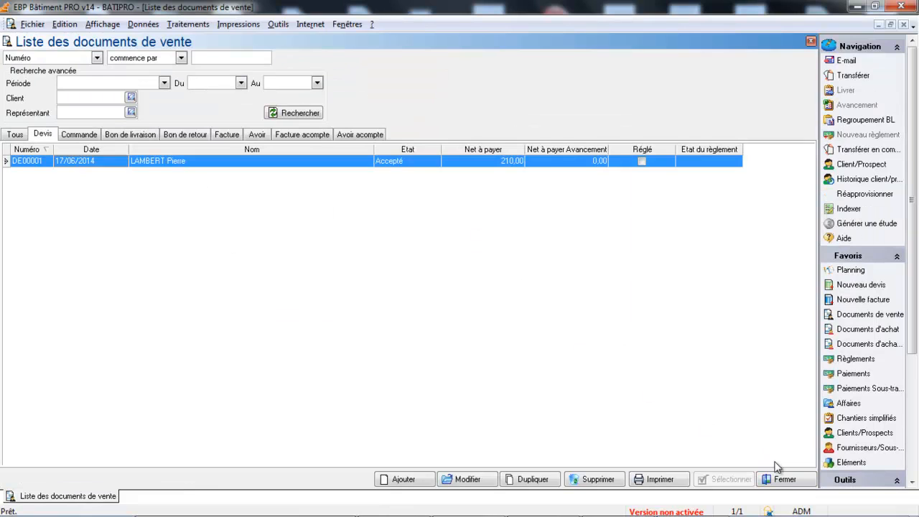
left_click(783, 480)
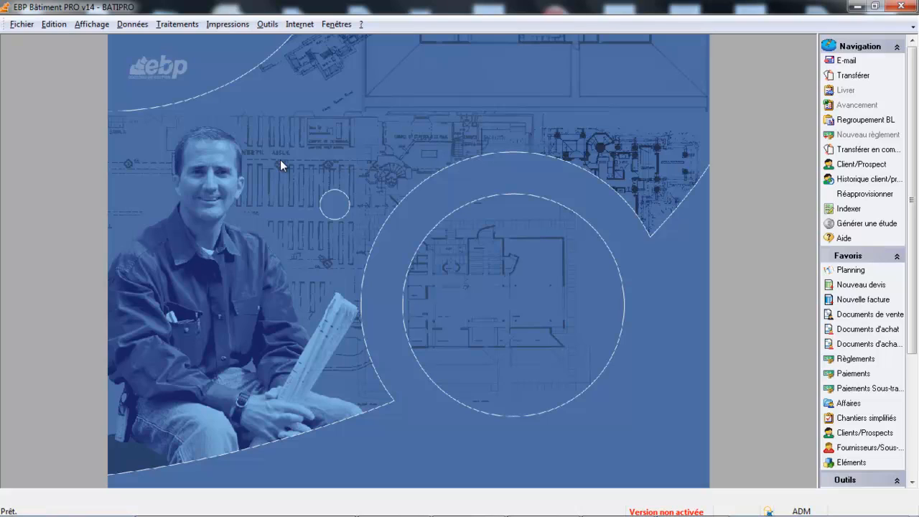
Add a new document of type Facture acompte from the sales documents list and assign the existing client to it
left_click(172, 24)
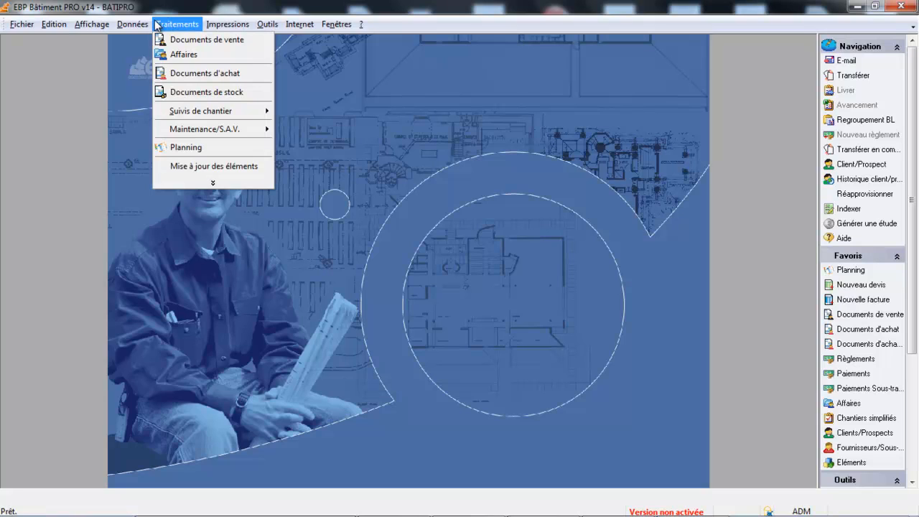
left_click(166, 36)
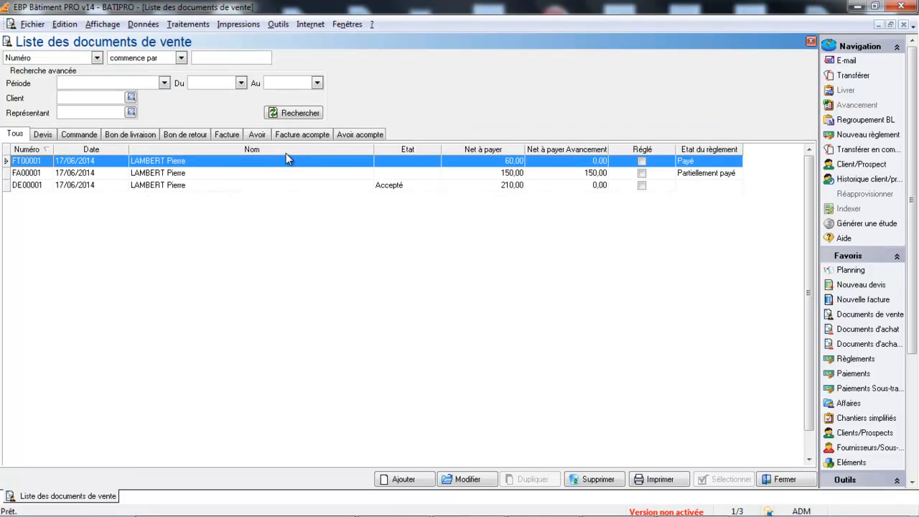
left_click(302, 136)
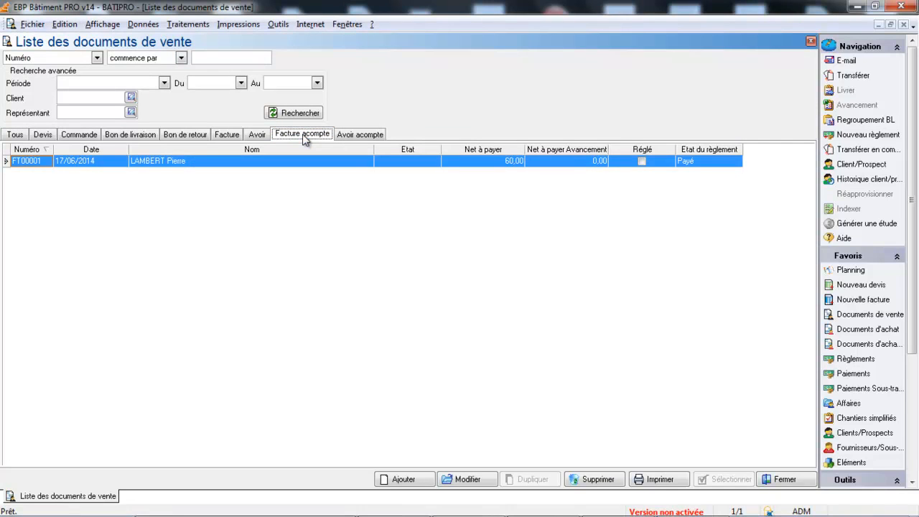
left_click(428, 484)
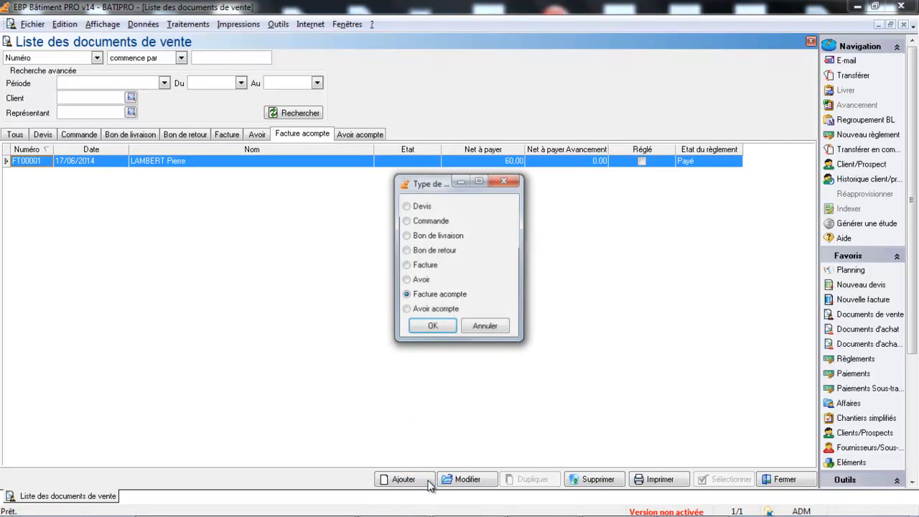
left_click(432, 327)
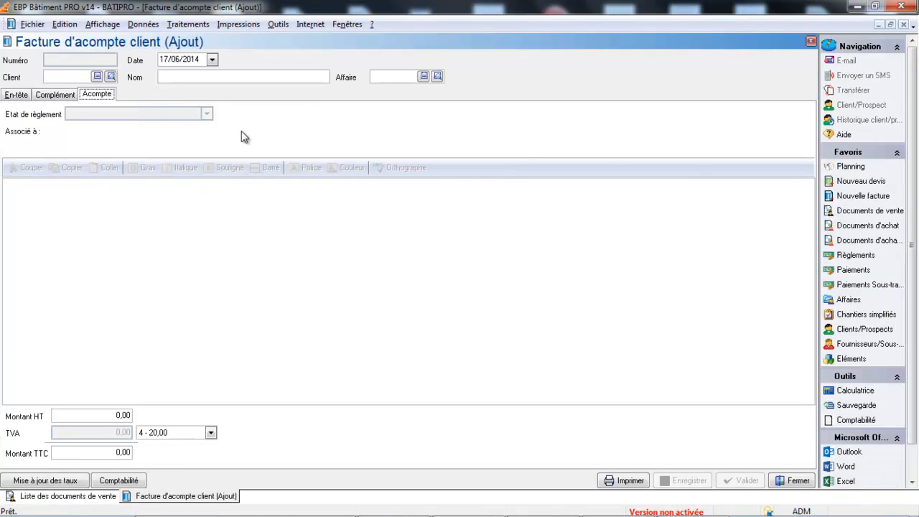
left_click(112, 77)
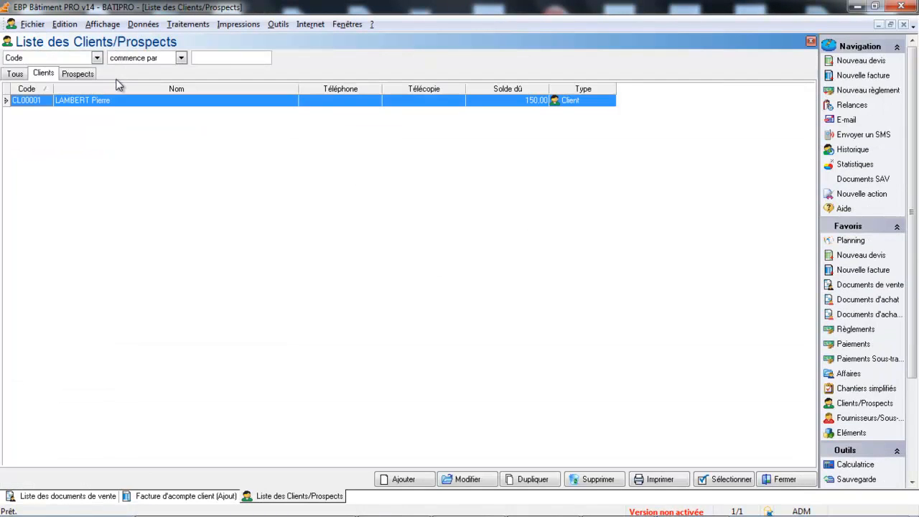
double_click(109, 105)
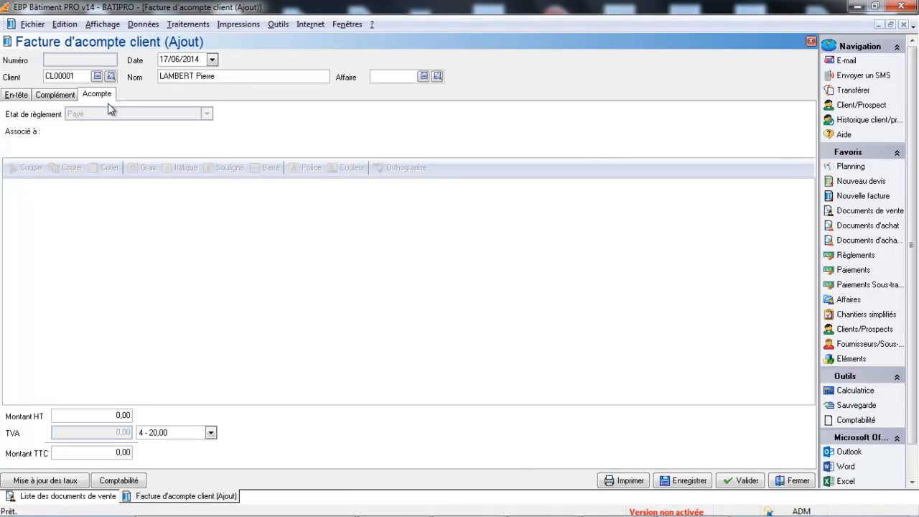
Enter "Acompte reçu 30%" as the deposit invoice's description
left_click(100, 205)
type("A")
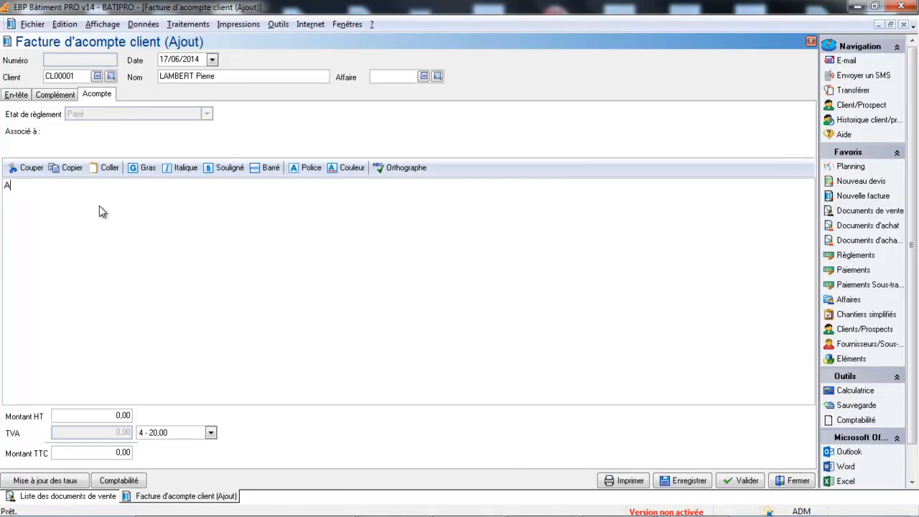
type("compte reçu 30%")
key("Tab")
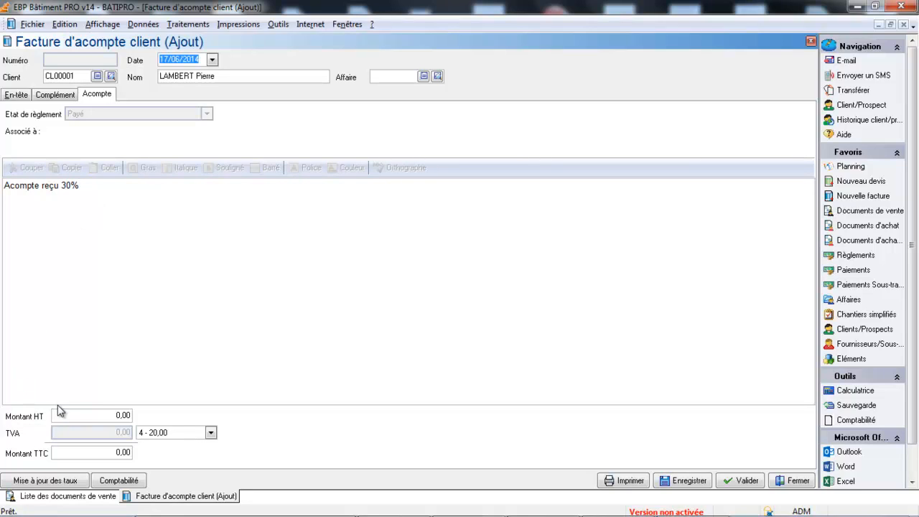
Set the deposit's amount excluding tax to 100 and save the deposit invoice
left_click(73, 418)
type("100")
key("Tab")
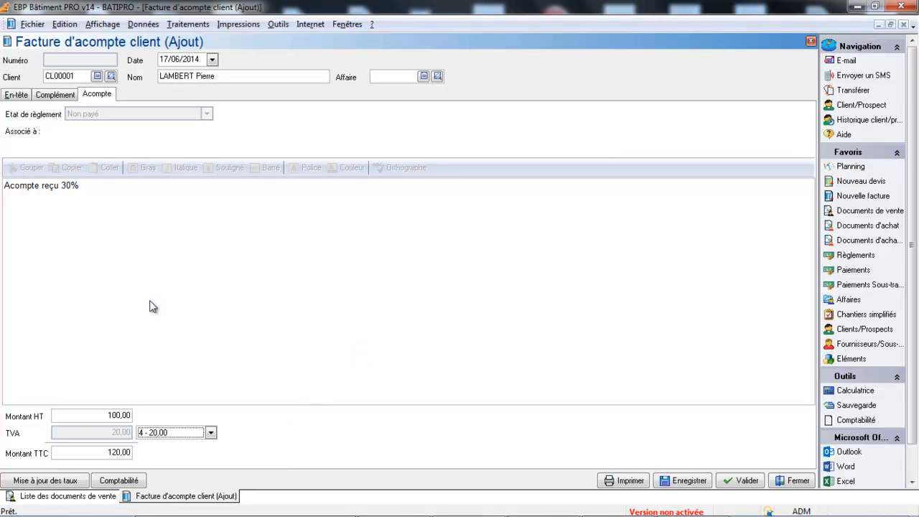
left_click(695, 482)
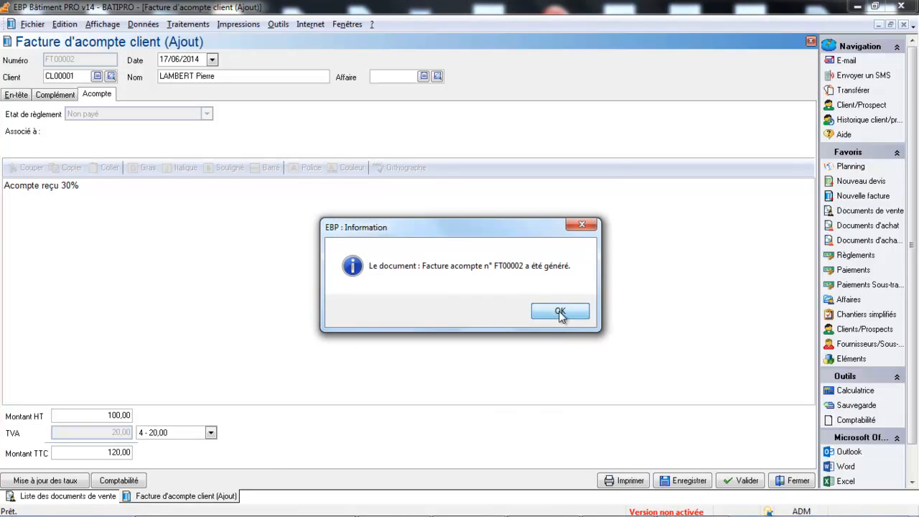
Record the deposit invoice's payment with Banque populaire as the bank, then save and close the payment
key("Return")
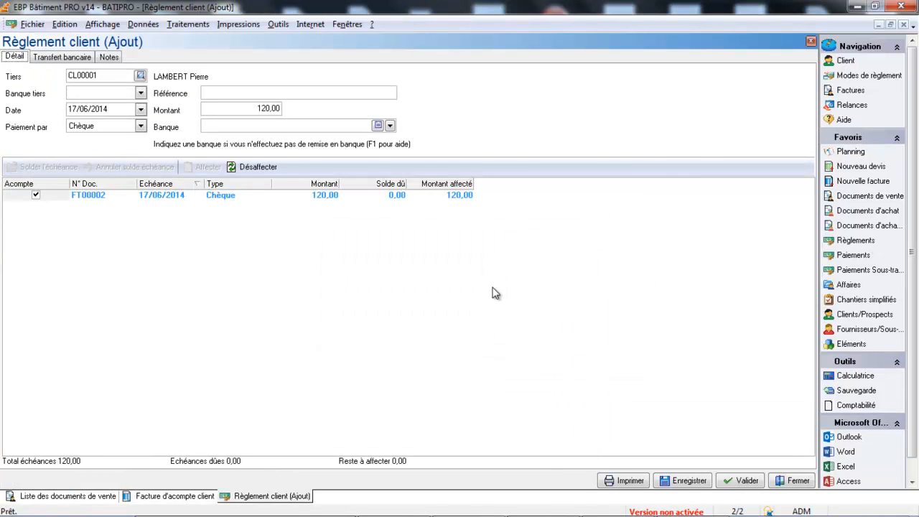
left_click(391, 126)
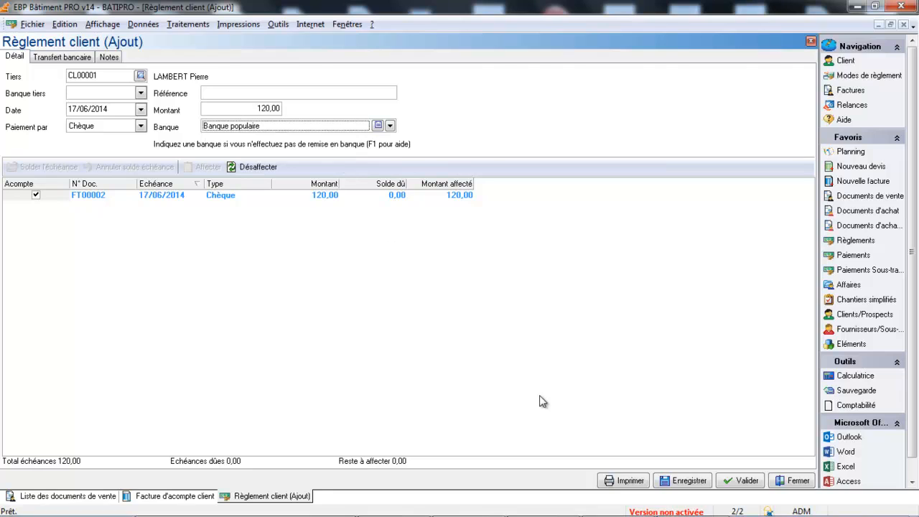
left_click(675, 481)
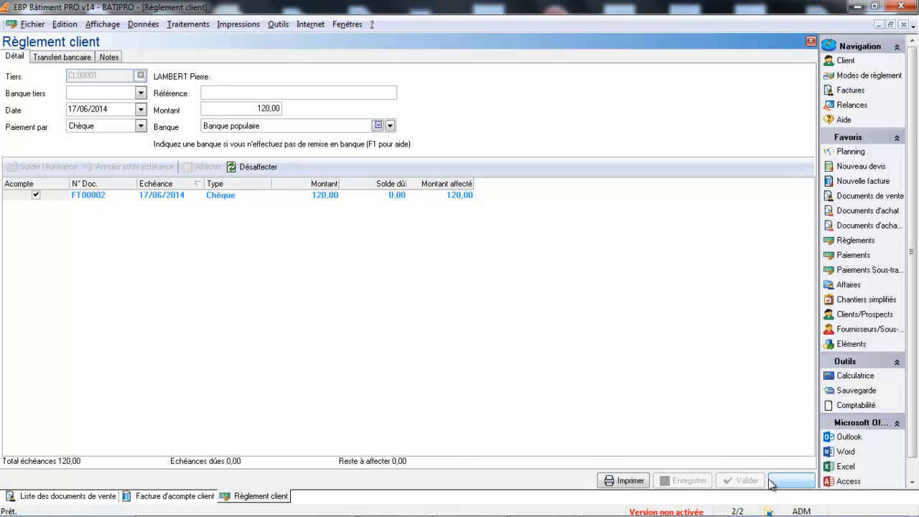
left_click(793, 480)
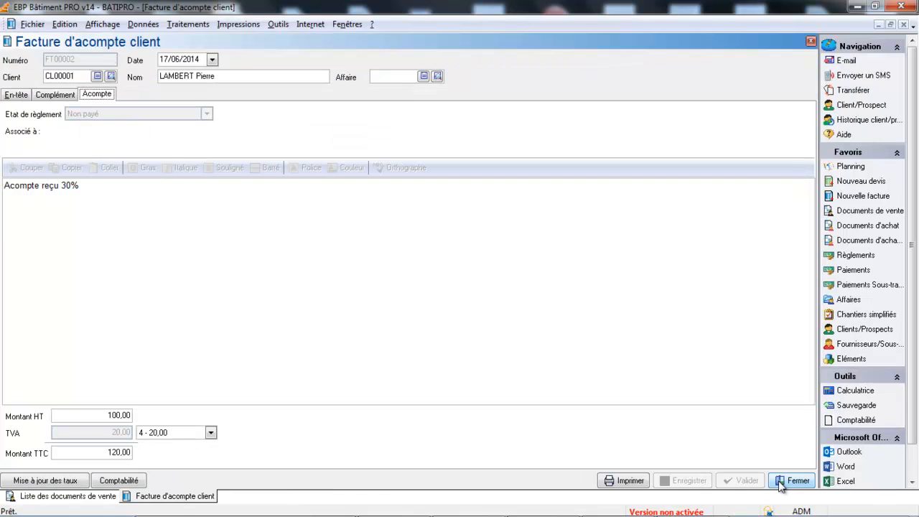
Preview the deposit invoice's printout with the Facture d'acompte template, then close the preview and the invoice
left_click(632, 481)
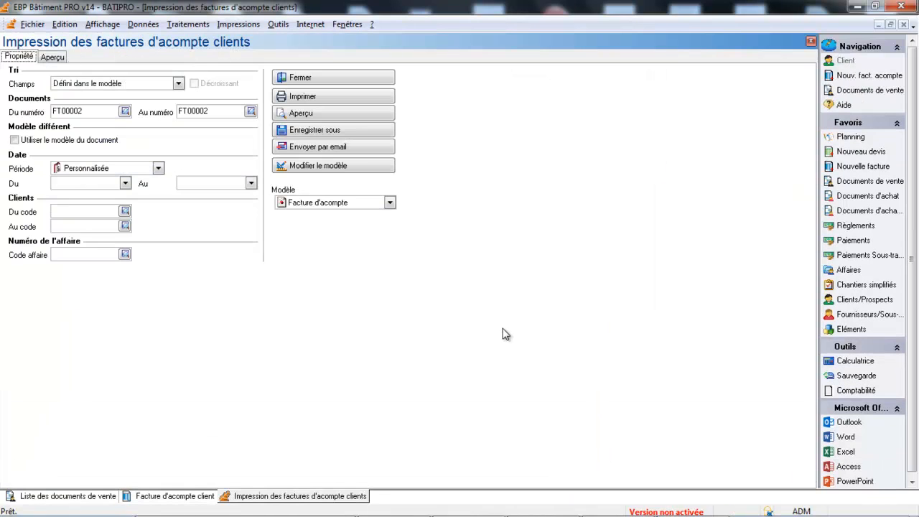
left_click(355, 113)
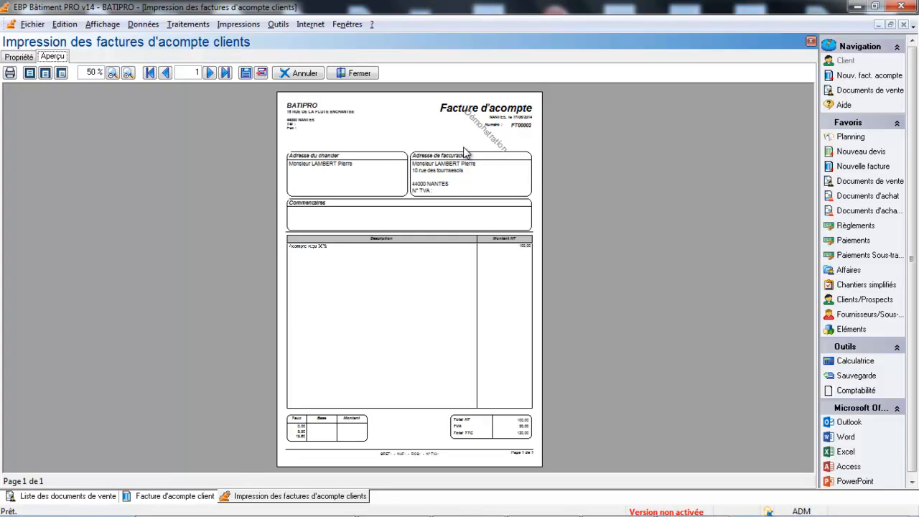
left_click(354, 74)
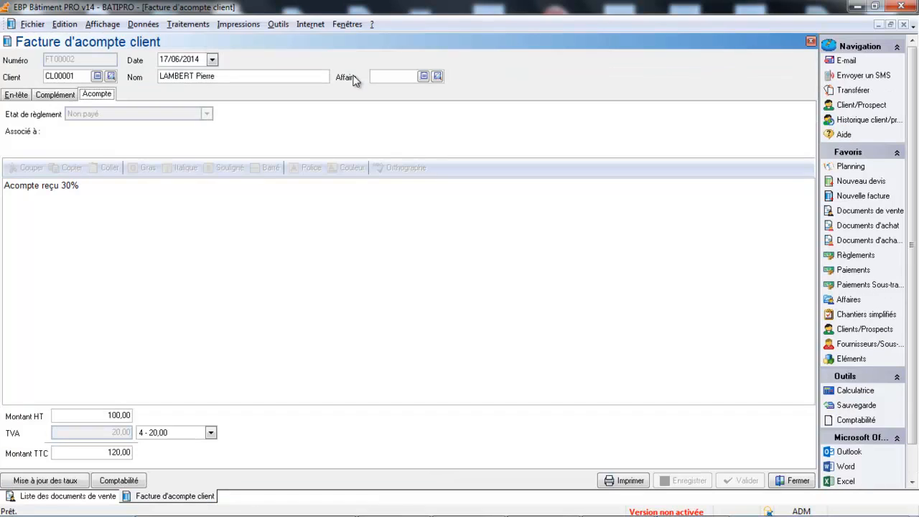
left_click(795, 480)
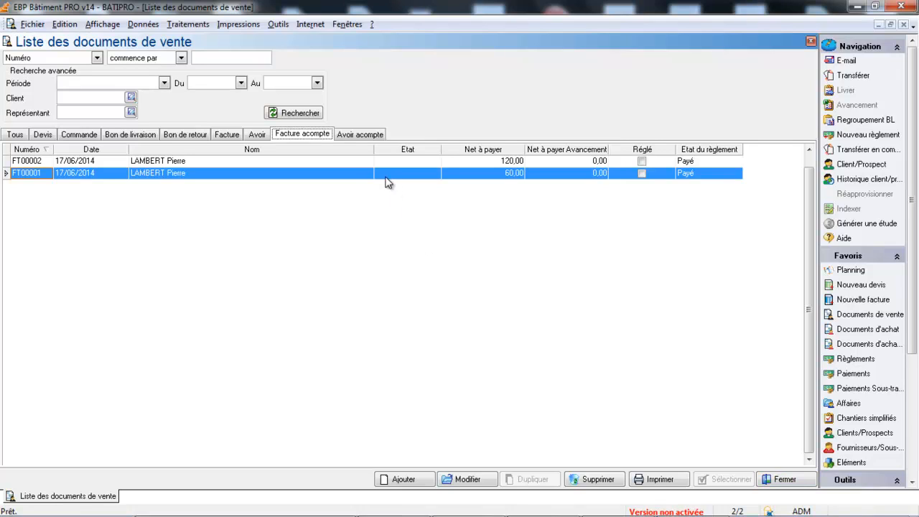
Transfer the 120,00 deposit invoice into an Avoir acompte, open the generated credit note to view it and close it
left_click(279, 161)
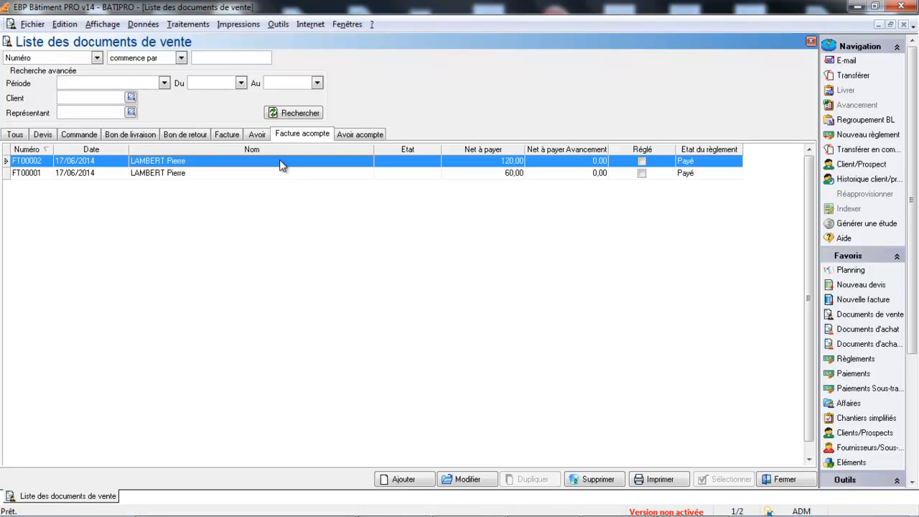
right_click(281, 165)
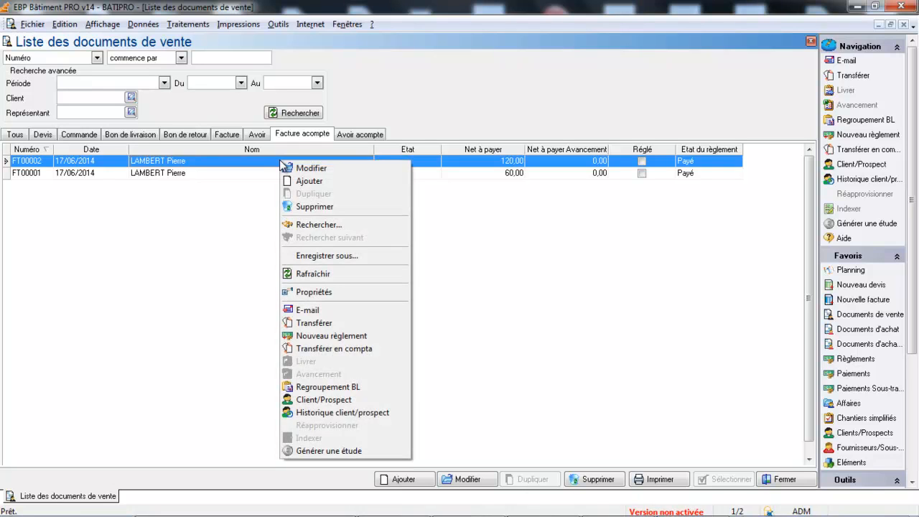
left_click(298, 324)
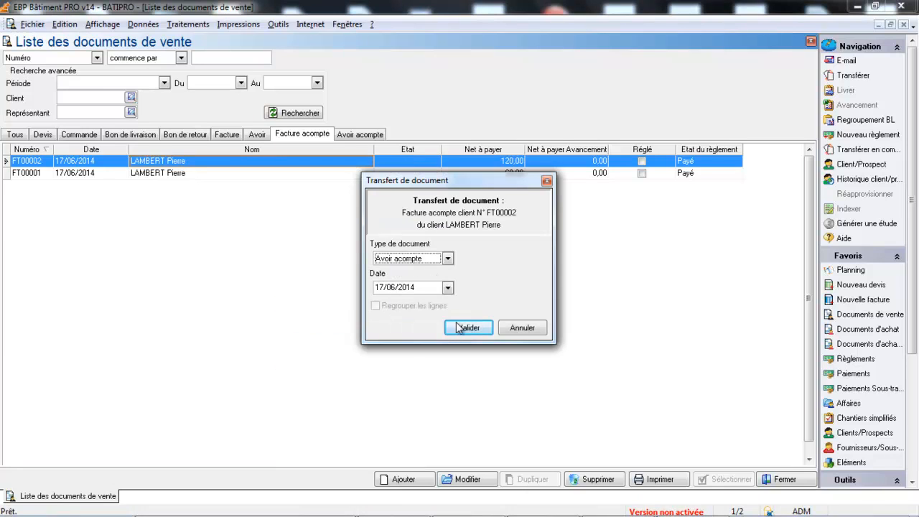
left_click(468, 329)
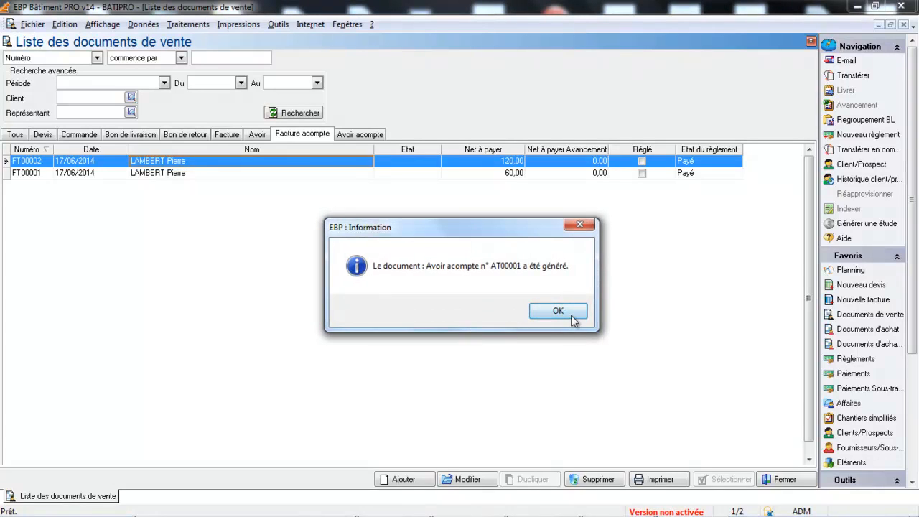
left_click(572, 315)
left_click(477, 312)
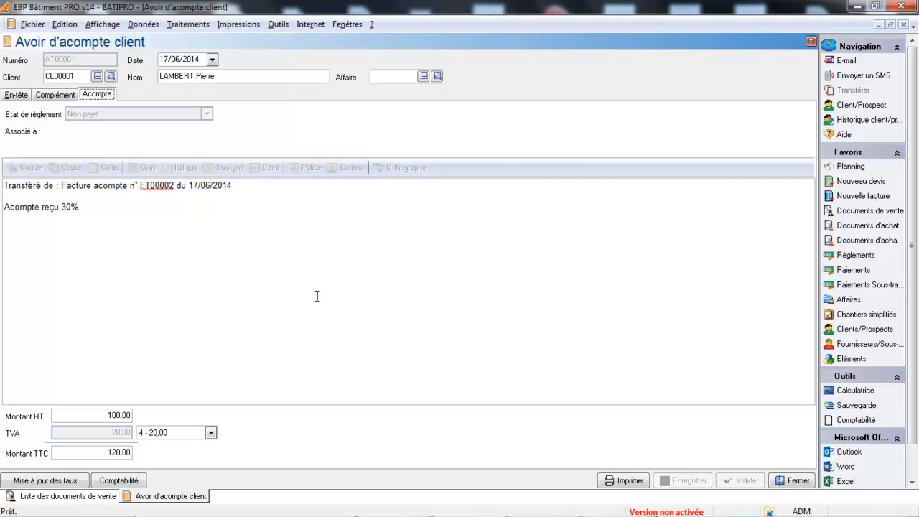
left_click(789, 485)
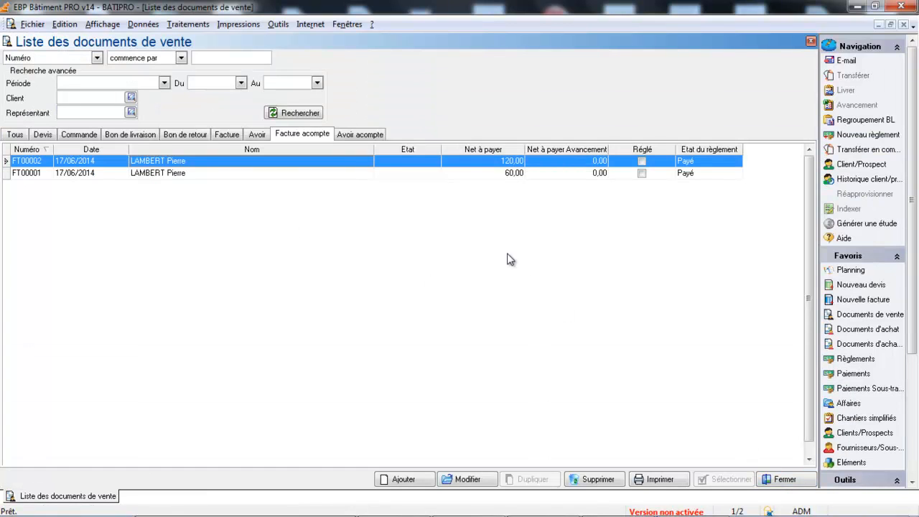
List the deposit credit notes and check which actions are available for the one just generated
left_click(368, 133)
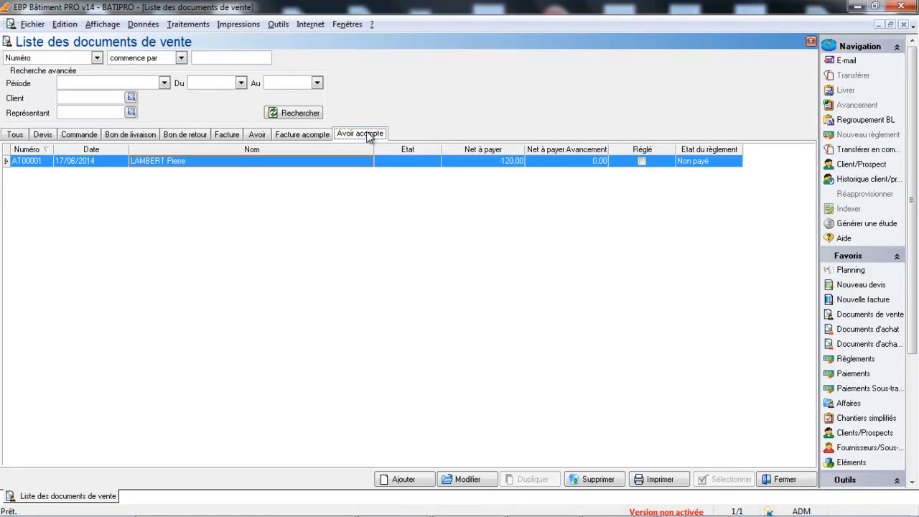
right_click(270, 159)
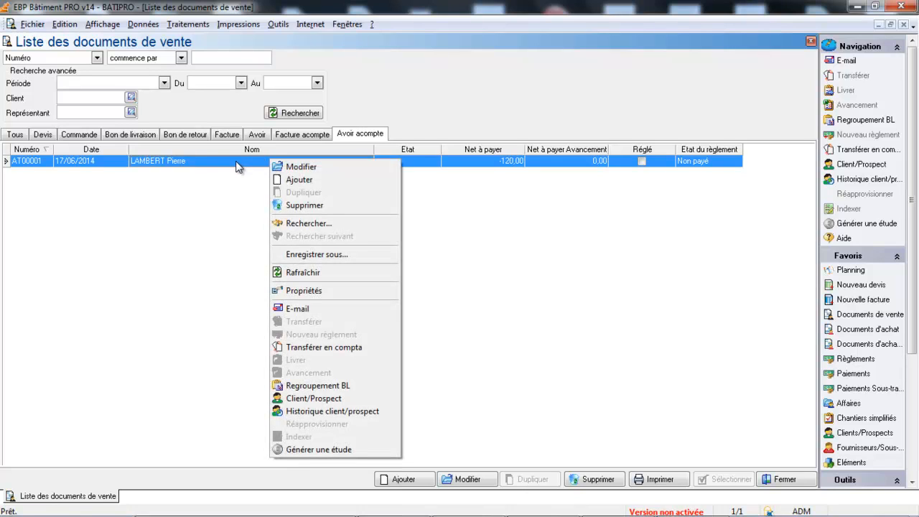
left_click(236, 162)
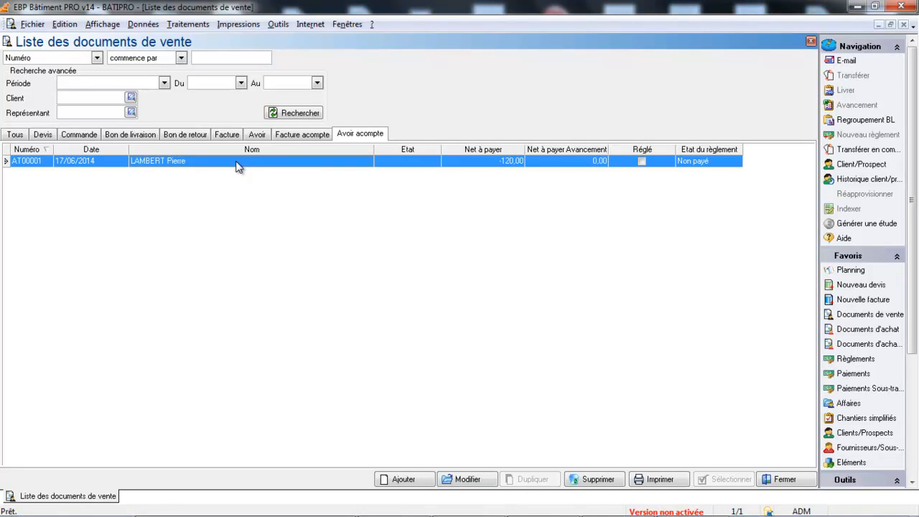